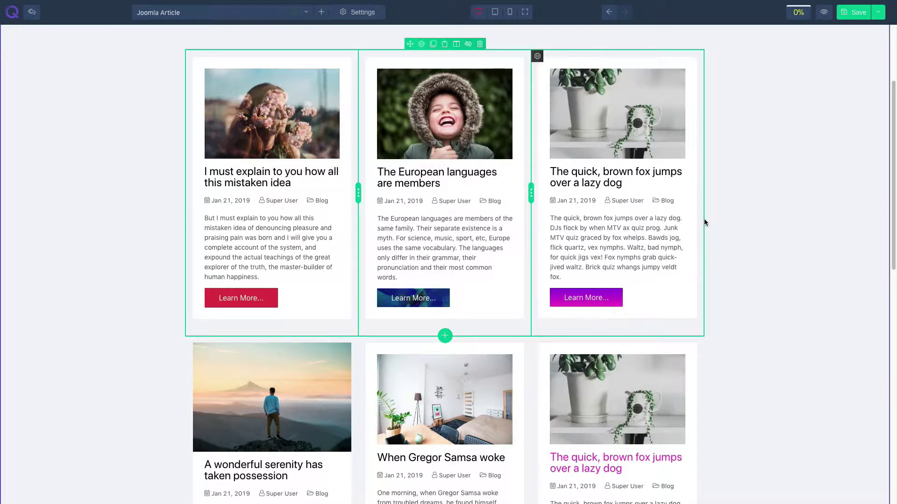
Scroll past the example article card sections to reach the empty three-column row at the top
scroll(711, 222, down, 2)
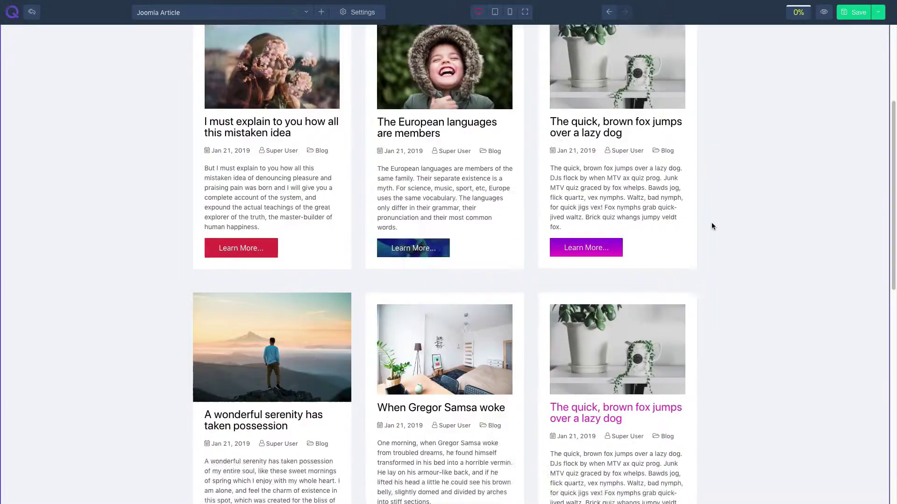
scroll(711, 226, down, 5)
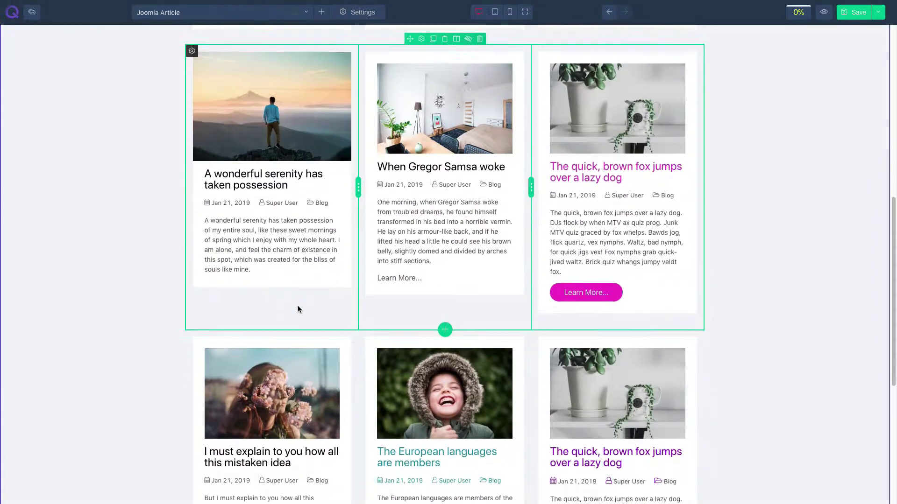
scroll(298, 309, down, 4)
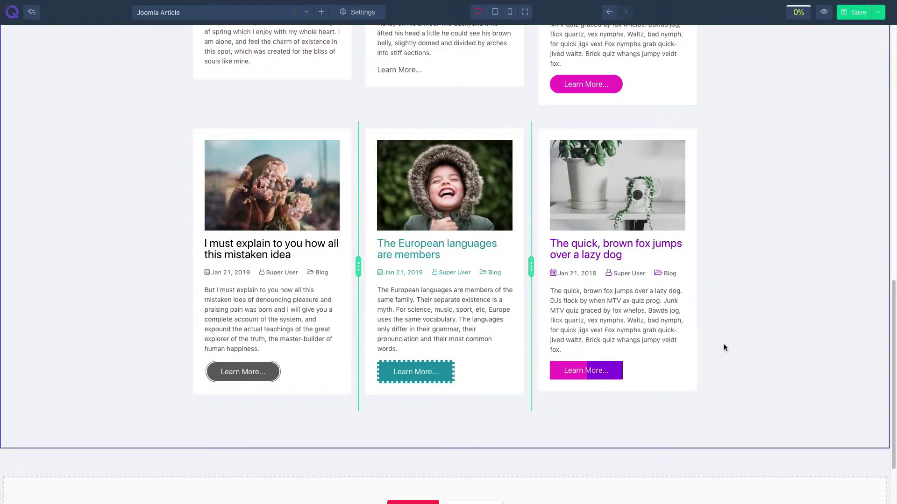
scroll(724, 345, down, 10)
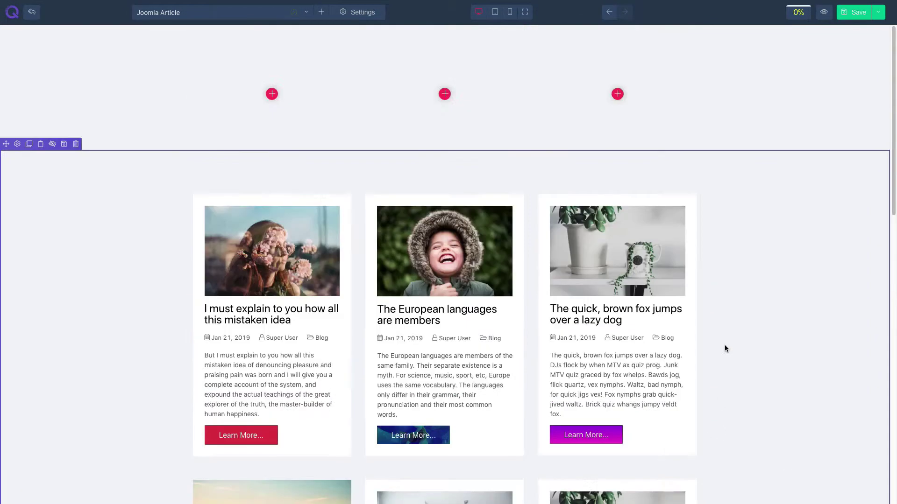
Add a Joomla Article element to the middle column showing the 'I must explain to you how all this mistaken idea' article
click(444, 94)
click(422, 67)
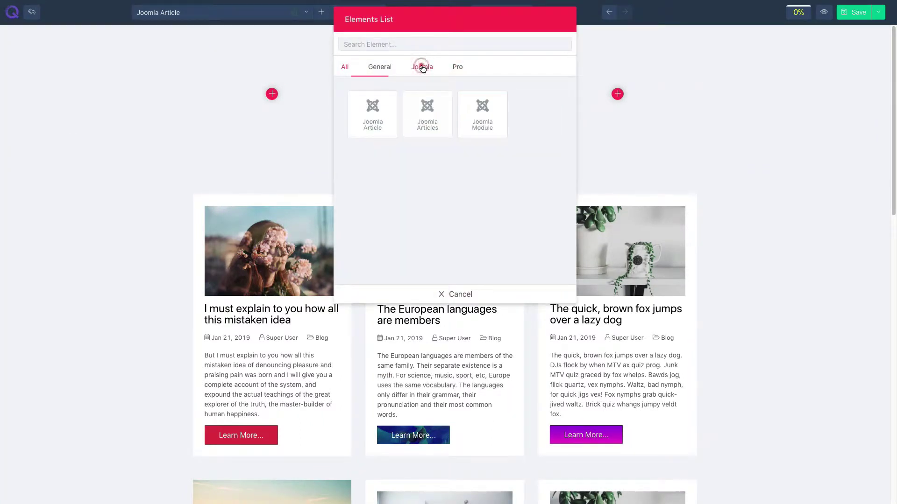
click(385, 118)
click(726, 146)
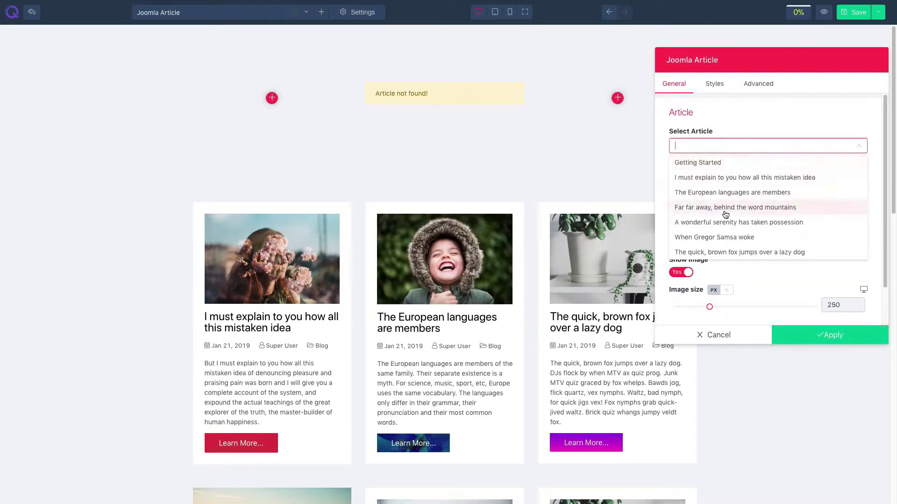
click(718, 177)
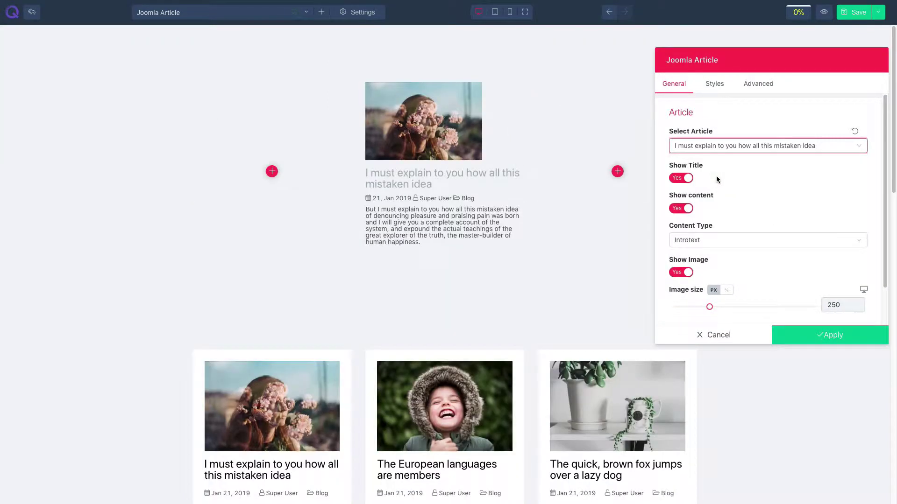
Give the article element a white background in its Advanced settings
click(751, 84)
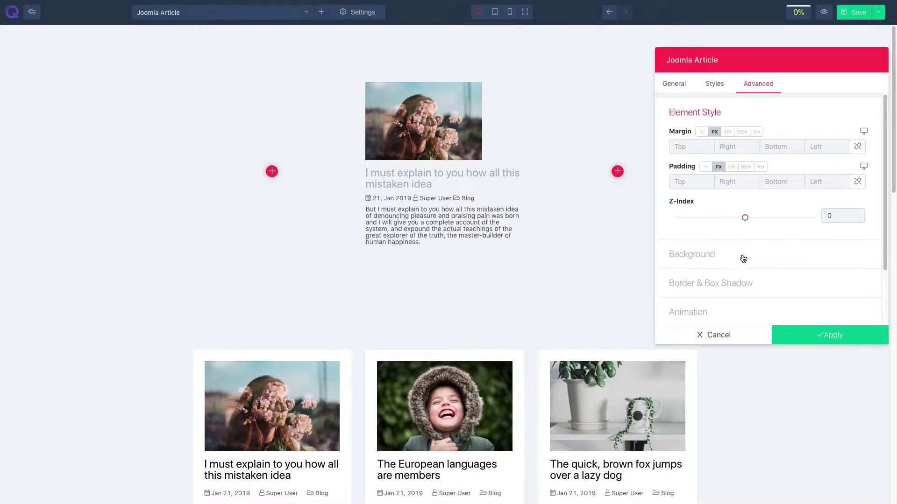
click(744, 259)
click(769, 248)
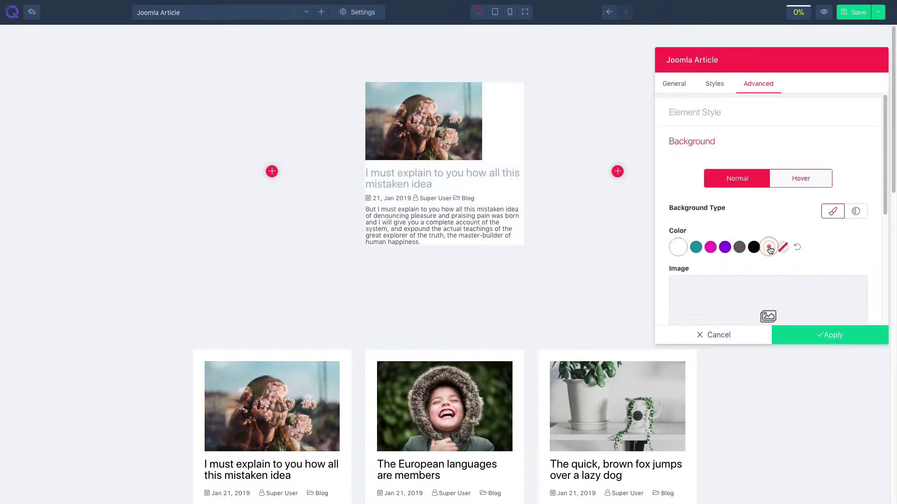
Link all four padding sides so one value applies to every side
click(703, 113)
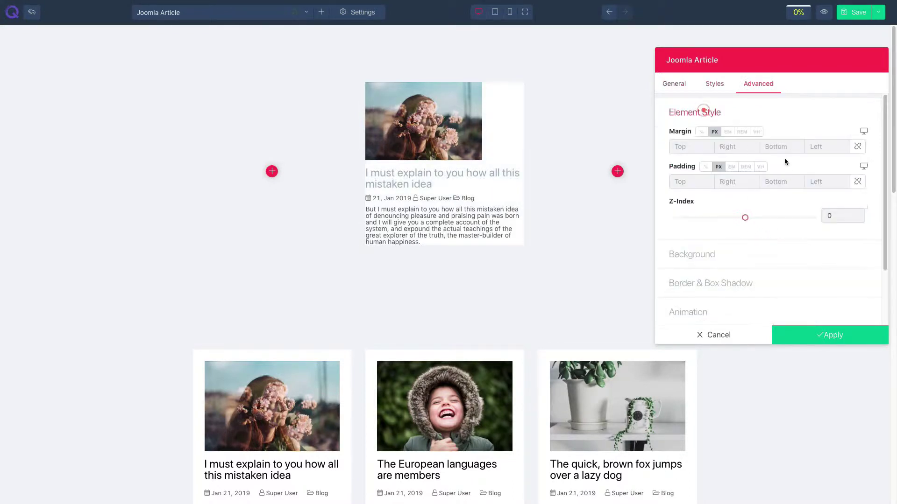
click(857, 182)
click(828, 181)
Enter 15 px padding, then toggle the article title and text off and back on
text(15)
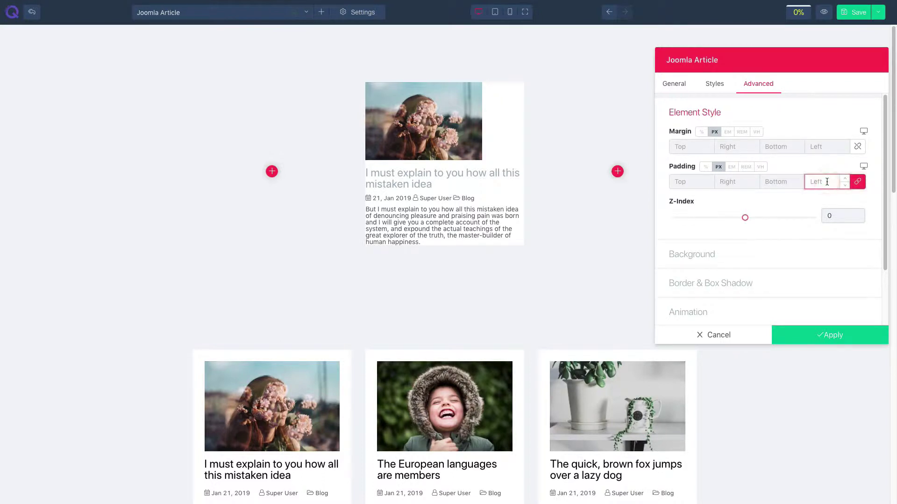
click(685, 86)
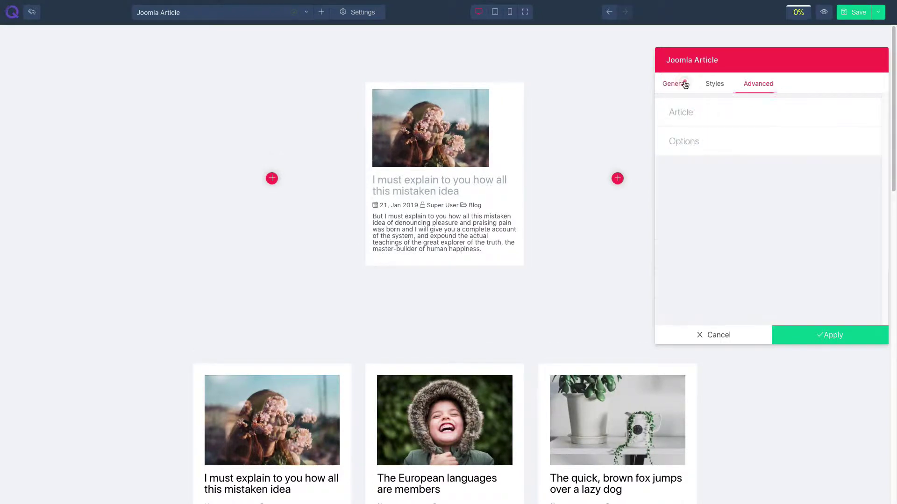
click(688, 111)
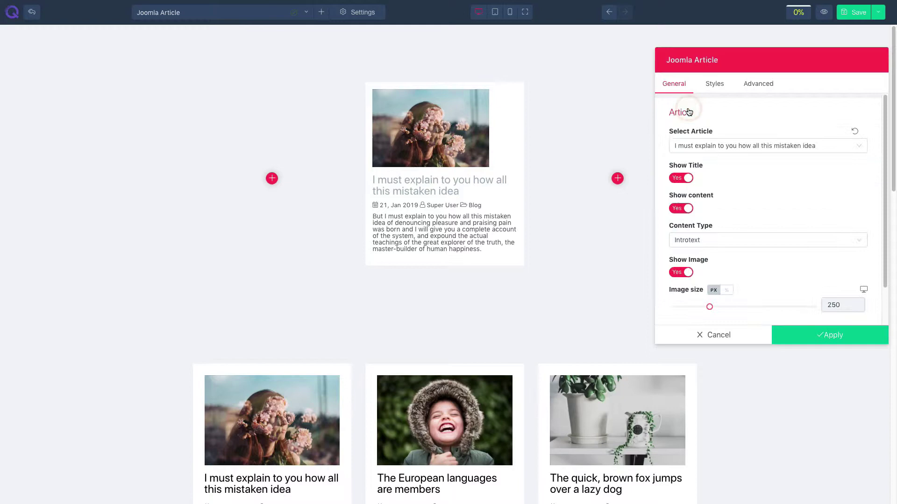
click(681, 179)
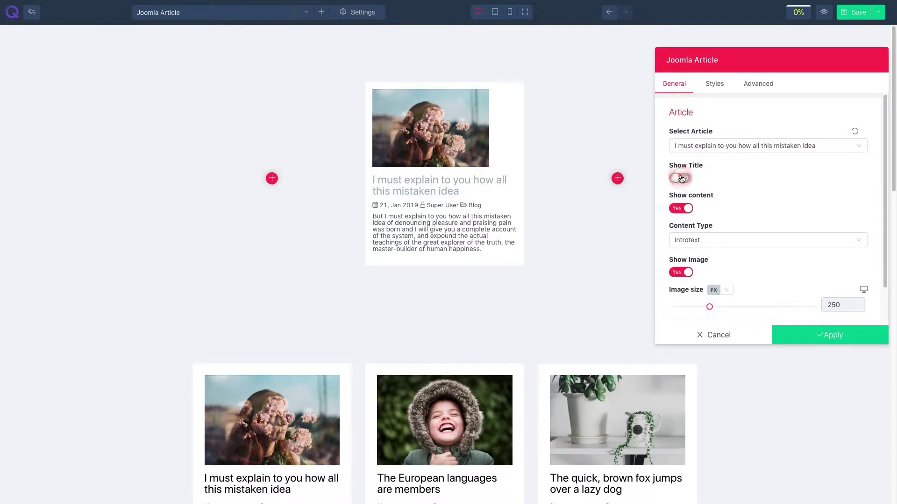
click(681, 179)
click(688, 209)
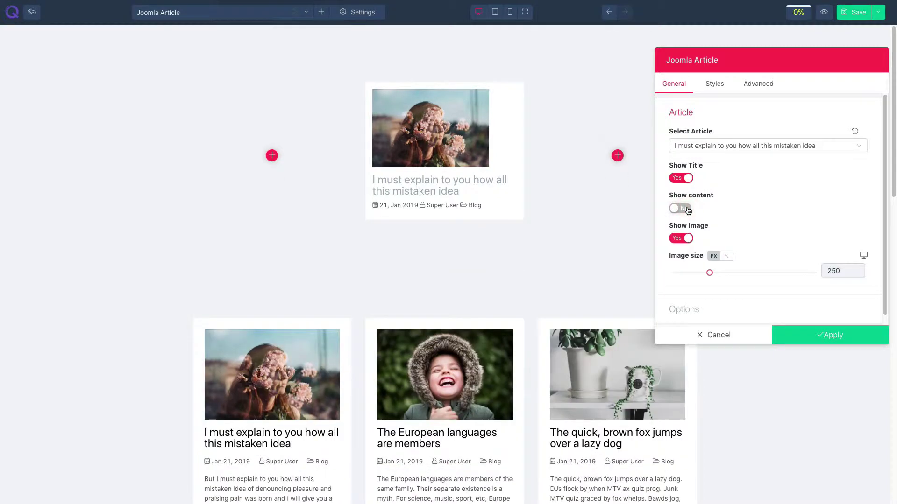
click(689, 209)
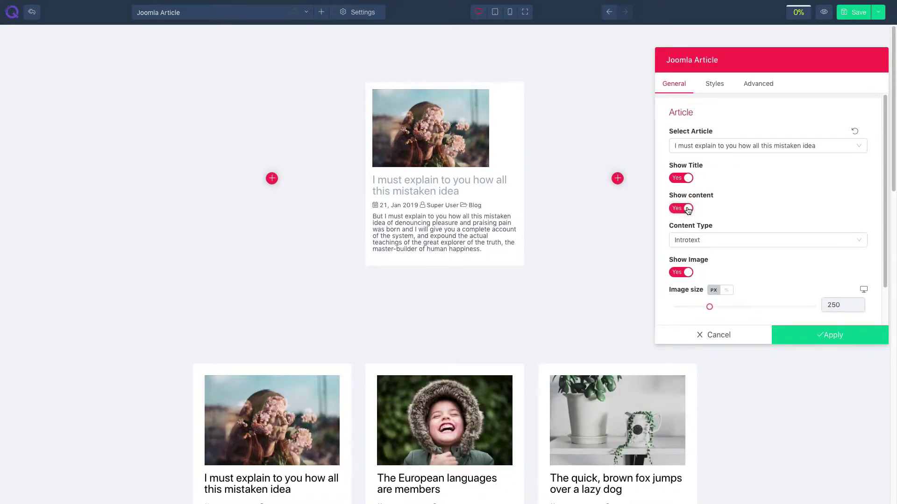
Try the Full Article and Full Text content types, ending on Introtext
click(692, 240)
click(691, 256)
click(700, 242)
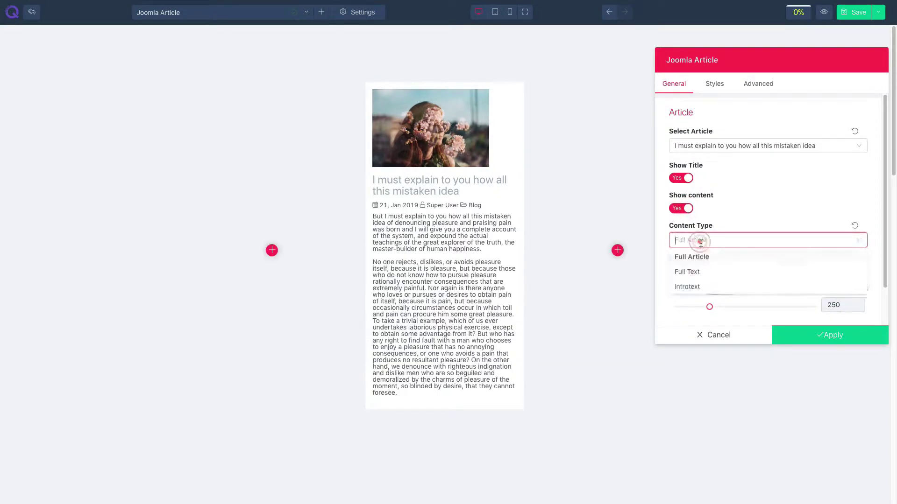
click(695, 272)
click(723, 243)
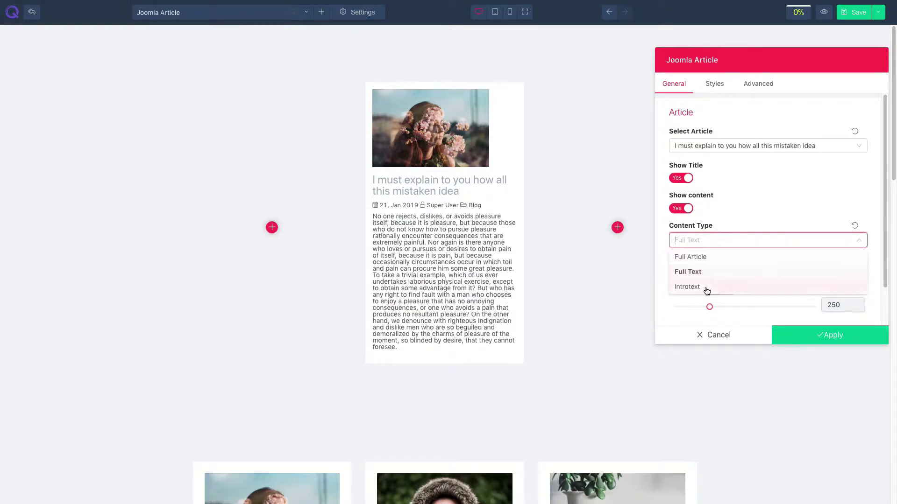
click(691, 288)
scroll(755, 247, down, 1)
Keep the article image shown and shrink its size to 157
click(683, 246)
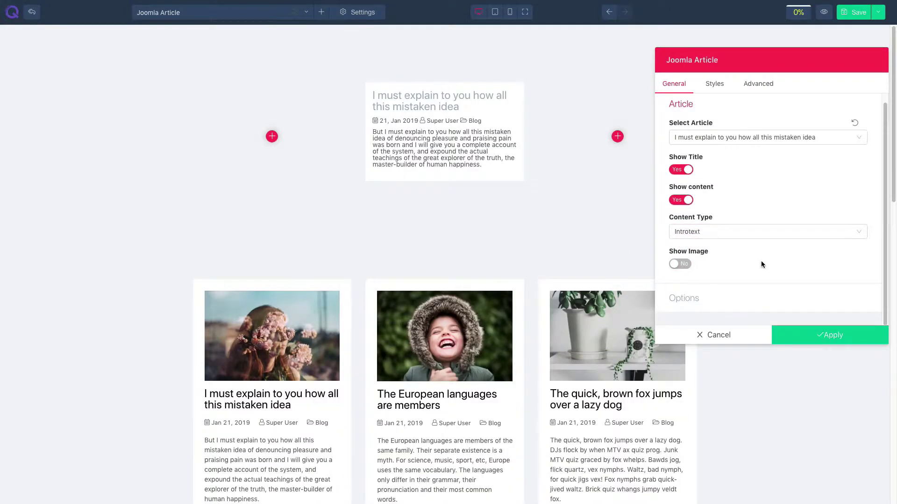
click(680, 264)
scroll(759, 269, down, 1)
mouse_move(710, 263)
mouse_down()
mouse_move(687, 262)
mouse_move(695, 262)
mouse_up()
Adjust the mobile image size, then reset the image size to 250 in percent
click(864, 245)
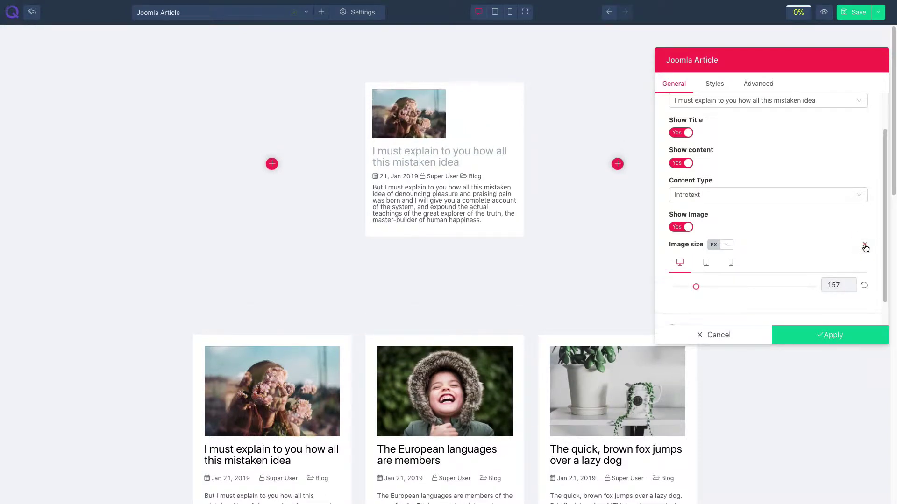
click(731, 263)
mouse_move(707, 287)
mouse_down()
mouse_move(680, 287)
mouse_move(711, 287)
mouse_up()
click(680, 263)
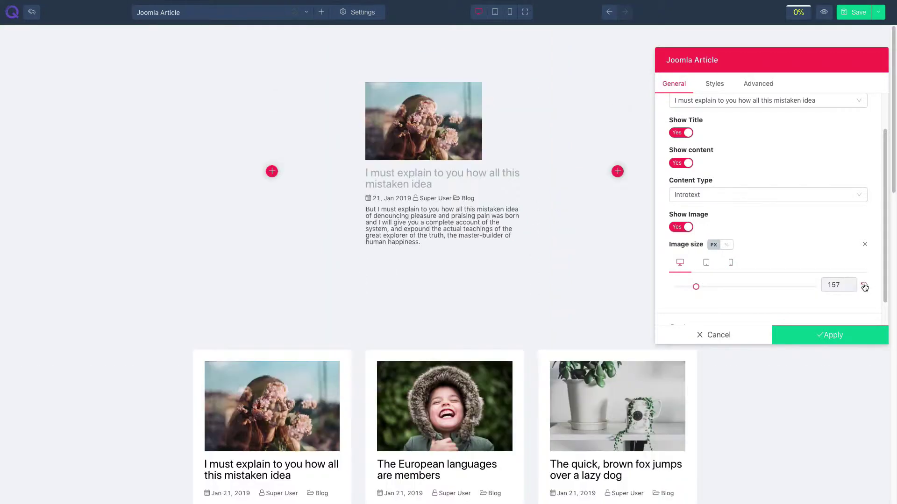
click(865, 287)
click(727, 245)
scroll(740, 252, down, 1)
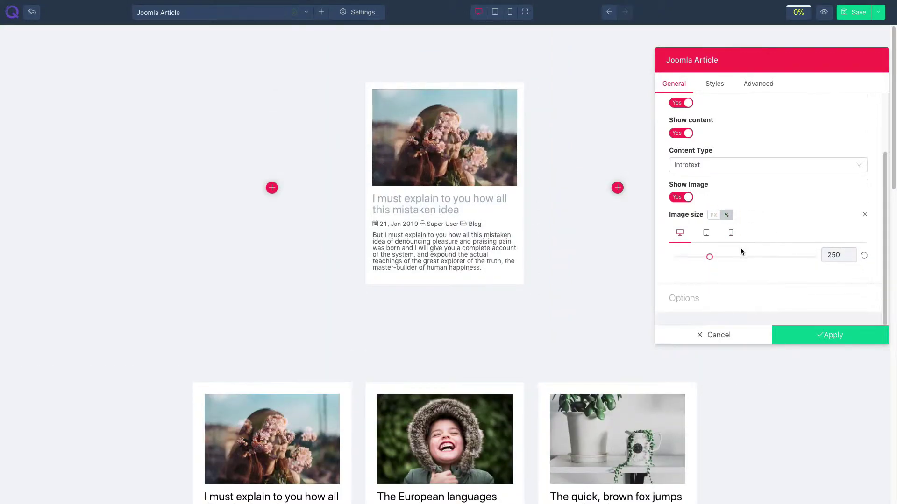
Make the title a link, keeping meta icons, category, author and date shown
click(725, 298)
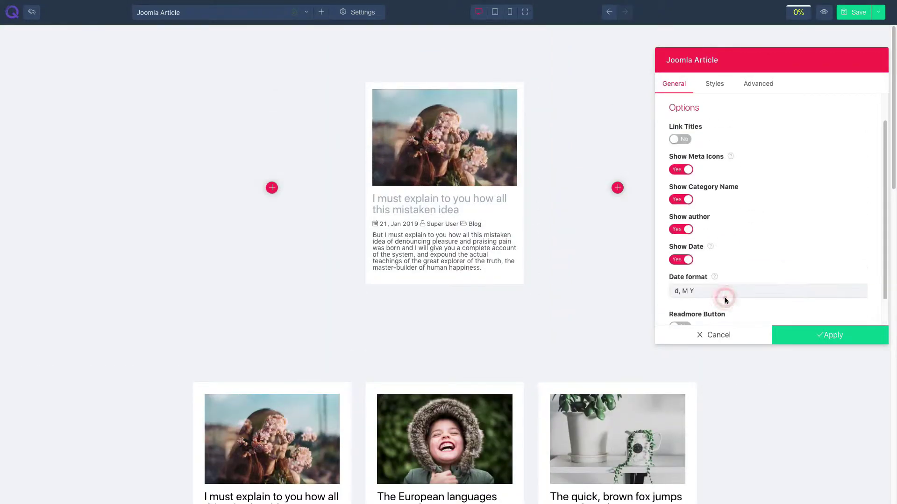
click(679, 141)
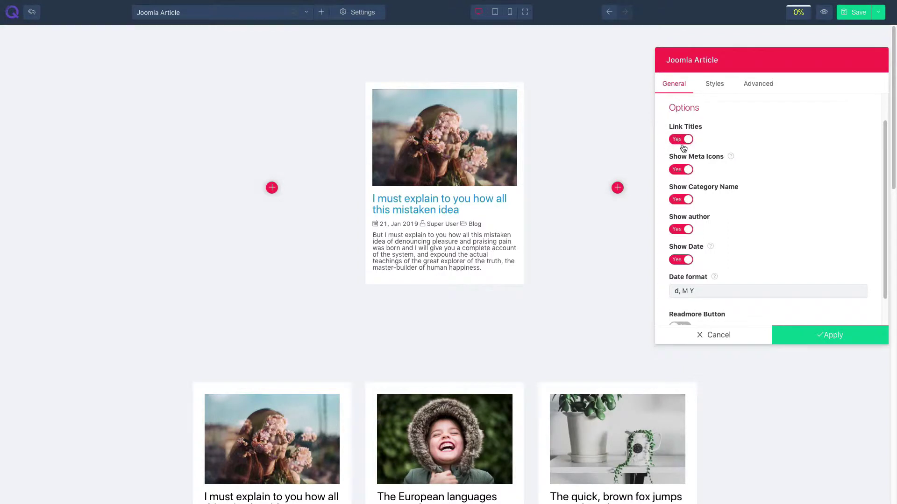
click(683, 171)
click(683, 170)
click(683, 200)
click(683, 201)
click(681, 231)
click(681, 229)
click(682, 261)
click(682, 260)
Change the date format to 'M d, Y'
scroll(703, 269, down, 1)
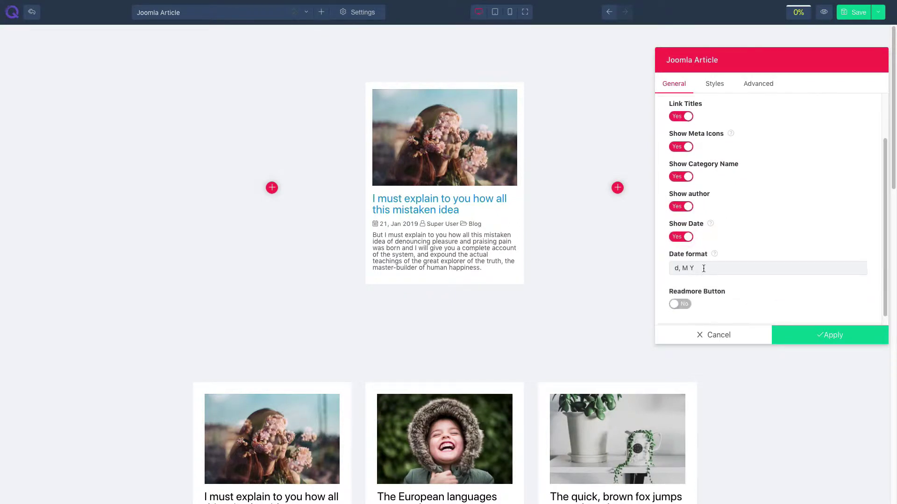
drag(704, 269, 670, 270)
text(M d, y)
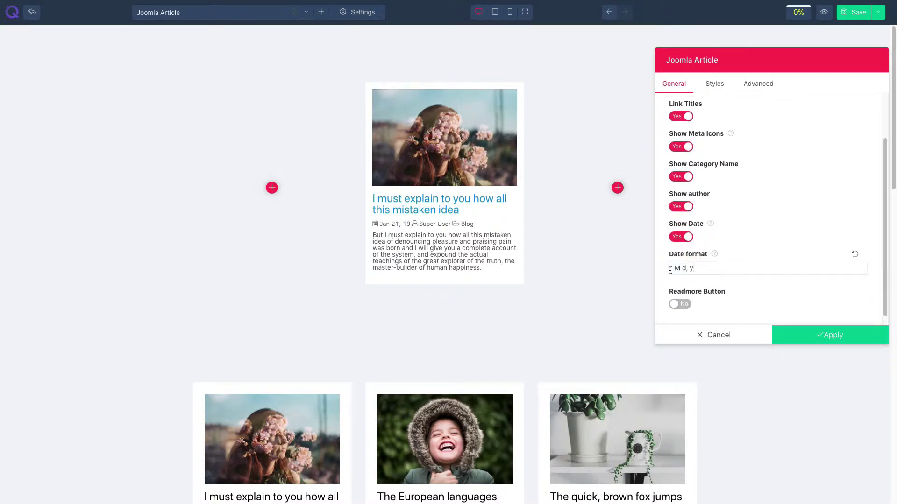
key(BackSpace)
text(Y)
Turn on the Readmore button with the Primary style
scroll(691, 258, down, 1)
click(685, 297)
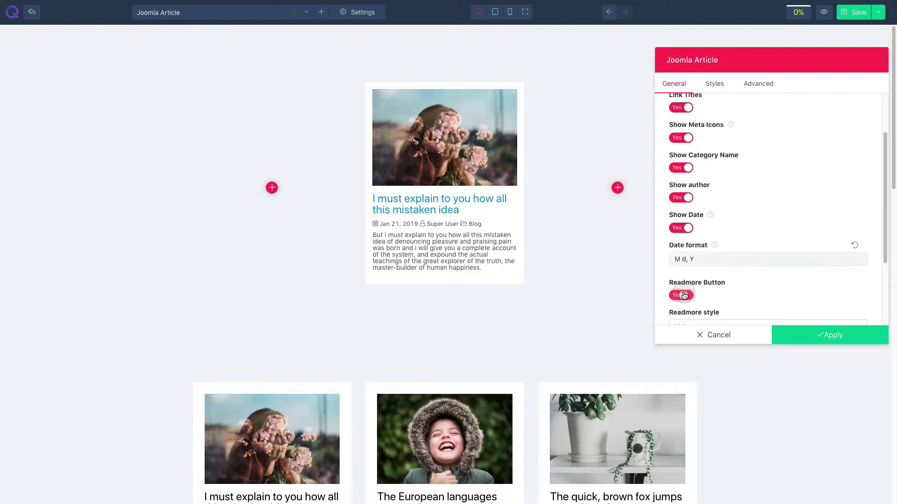
scroll(714, 275, down, 1)
click(719, 279)
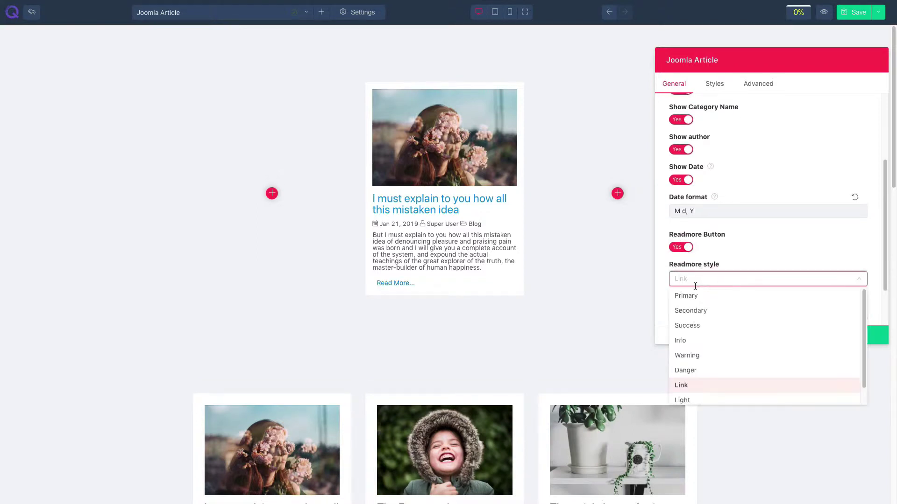
click(719, 294)
Set the read more button size to Small and select the word 'Read' in its text
scroll(725, 256, down, 1)
click(723, 275)
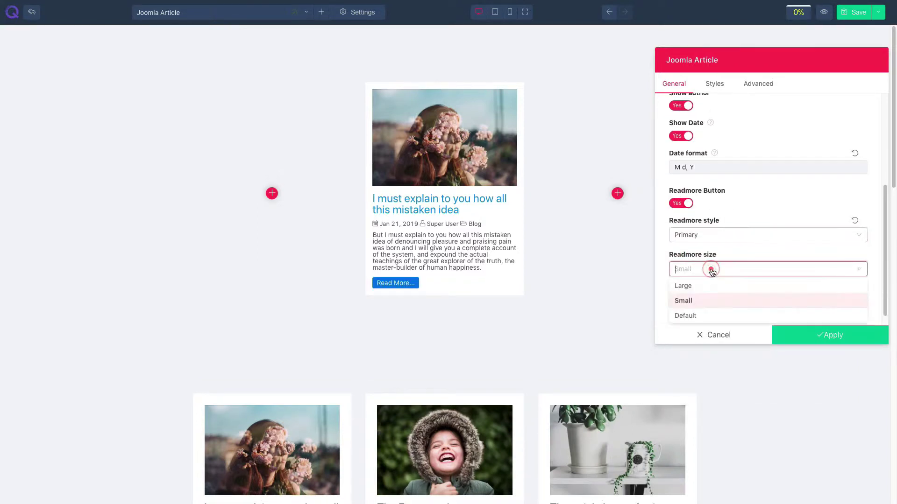
click(698, 284)
click(692, 270)
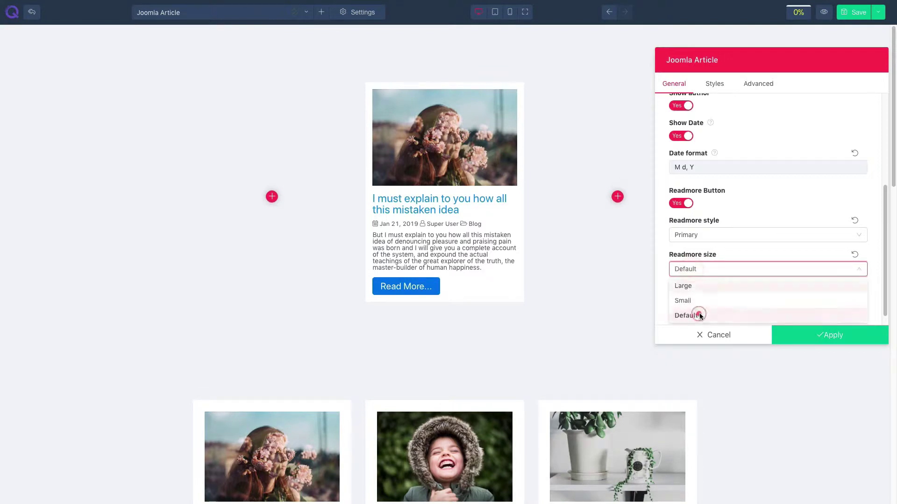
click(697, 315)
click(853, 254)
scroll(734, 283, down, 1)
double_click(683, 287)
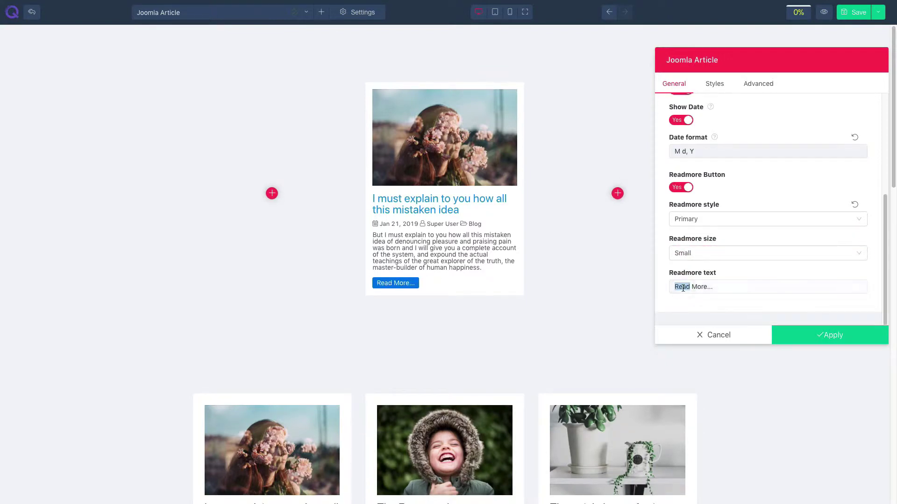
Replace 'Read' with 'Learn' in the button text, then try and reset the card's text alignment
text(Learn)
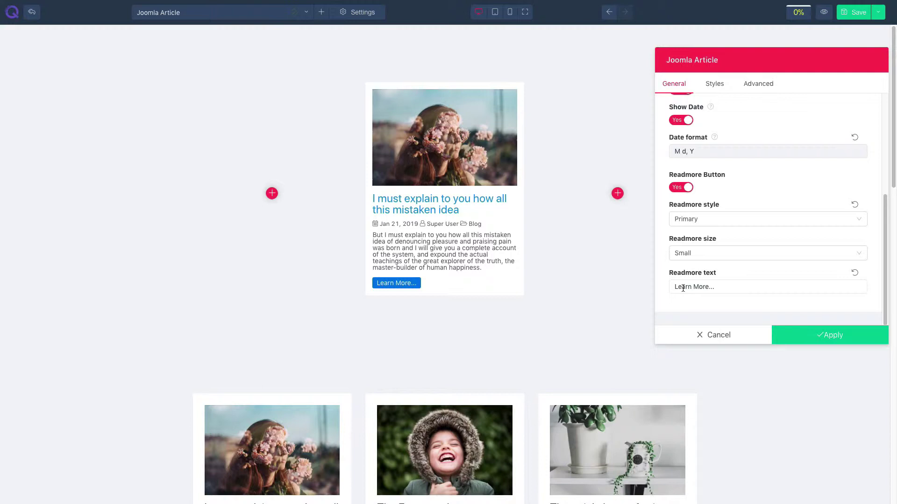
click(715, 83)
click(698, 153)
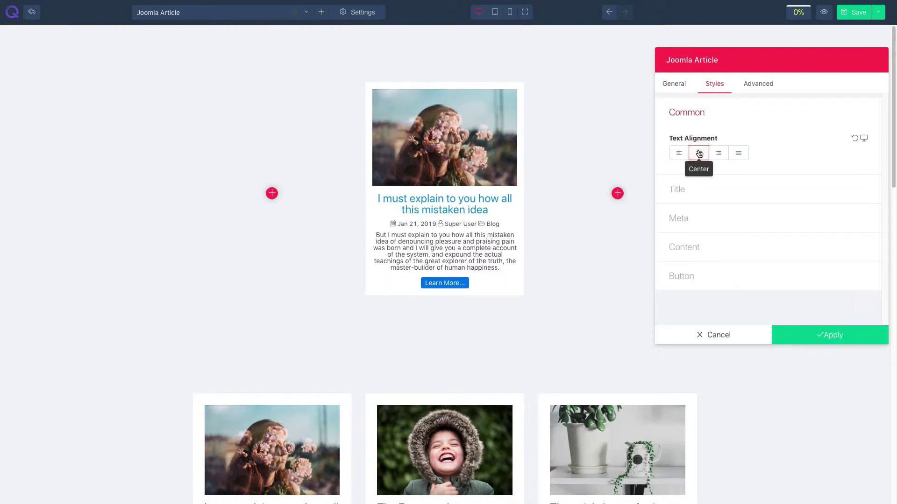
click(720, 153)
click(855, 138)
Color the article title teal, leaving its top margin empty after trying 25
click(734, 190)
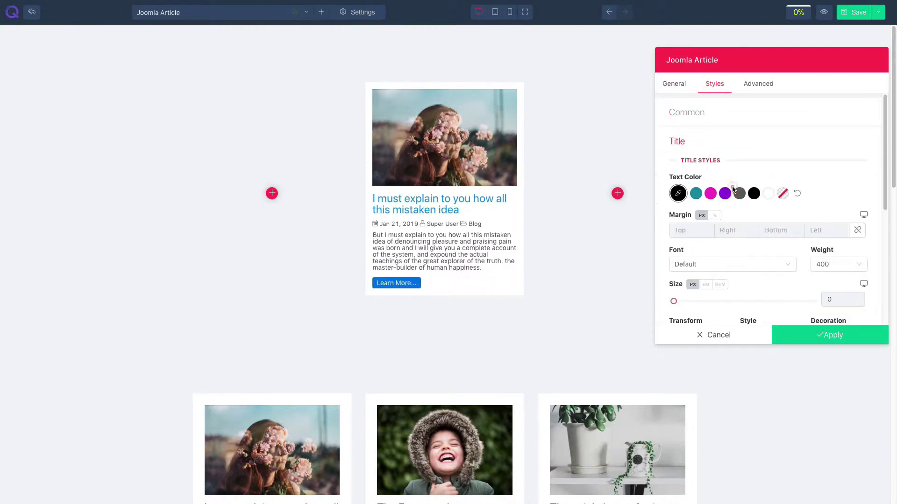
click(695, 192)
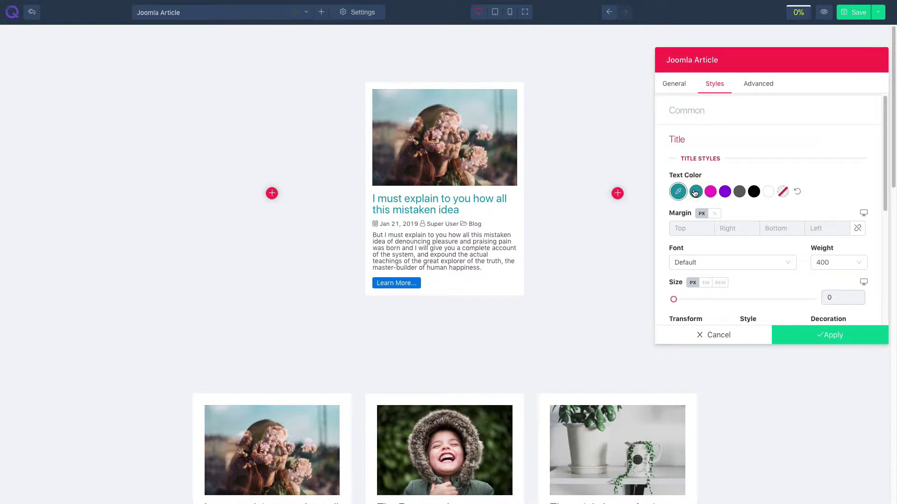
click(691, 230)
text(25)
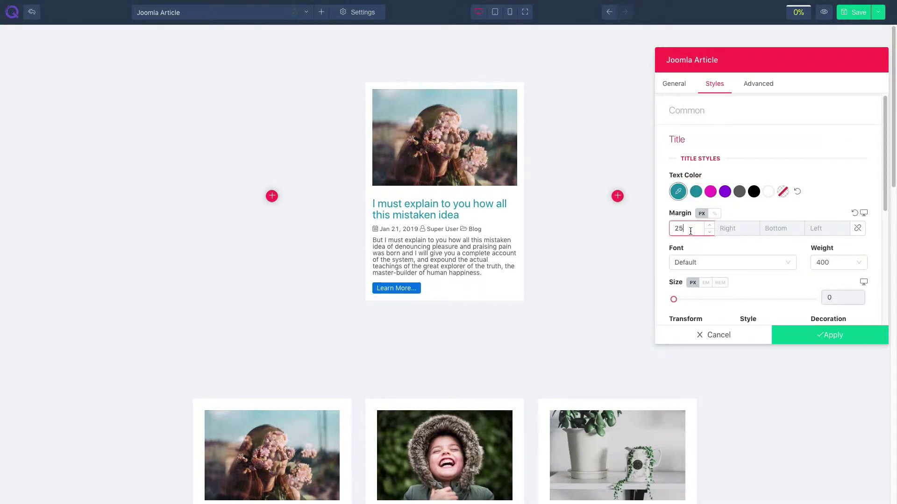
key(BackSpace)
key(BackSpace)
scroll(735, 243, down, 2)
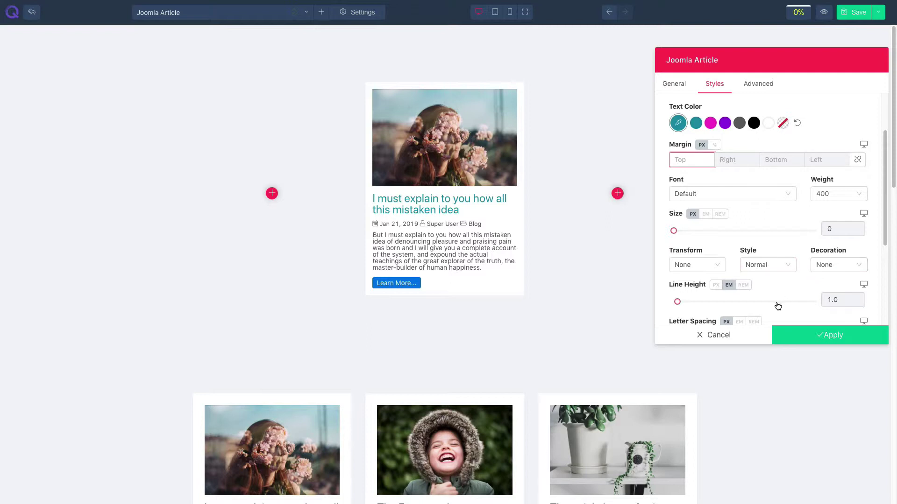
scroll(783, 286, down, 1)
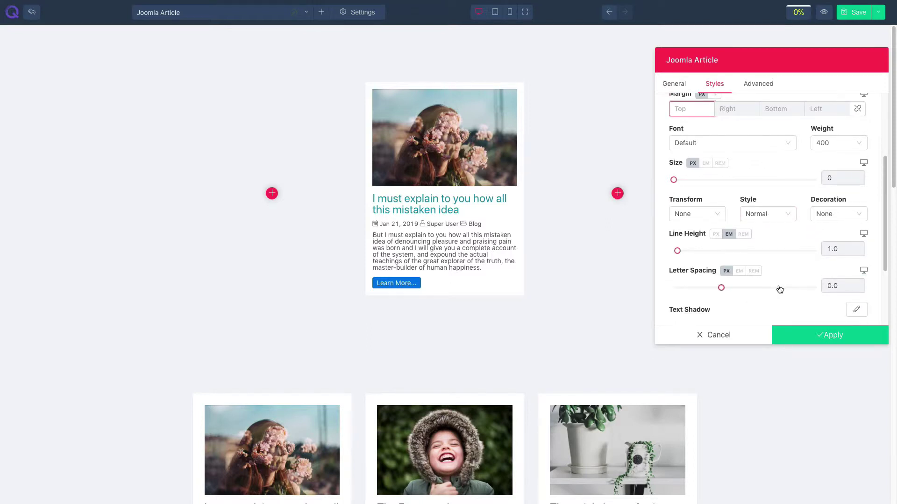
scroll(808, 289, down, 1)
scroll(780, 279, down, 5)
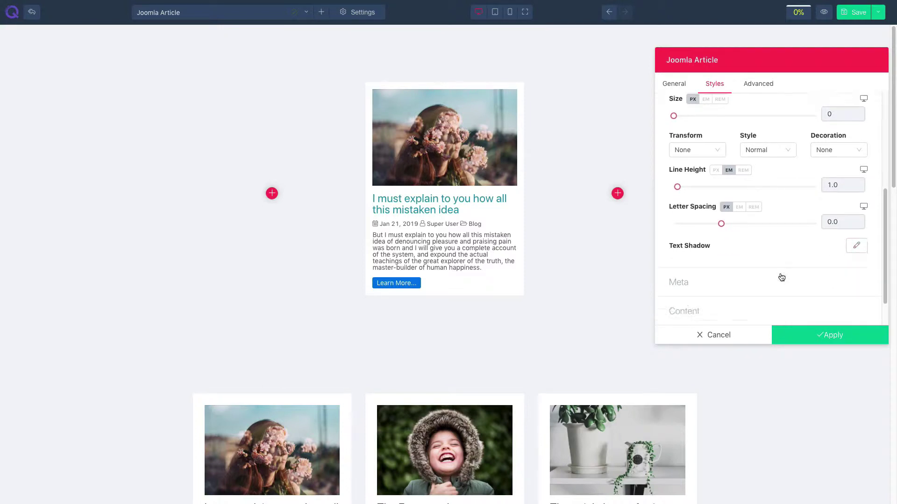
Try magenta meta text, purple icons and 24 px icon size, then reset each to default
click(710, 159)
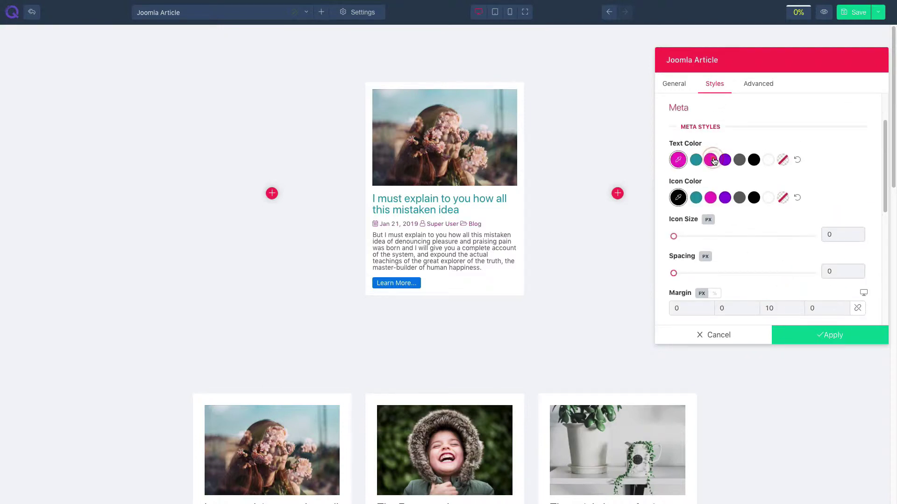
click(798, 161)
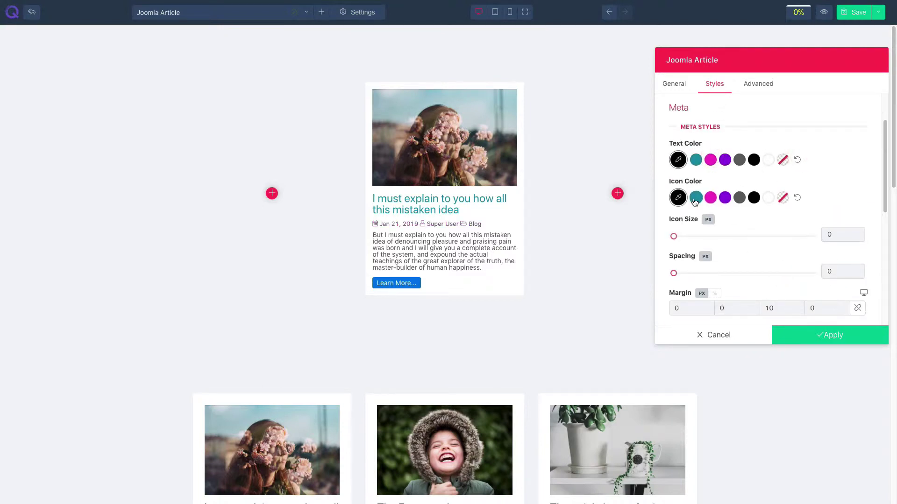
click(725, 199)
click(797, 197)
drag(673, 236, 708, 238)
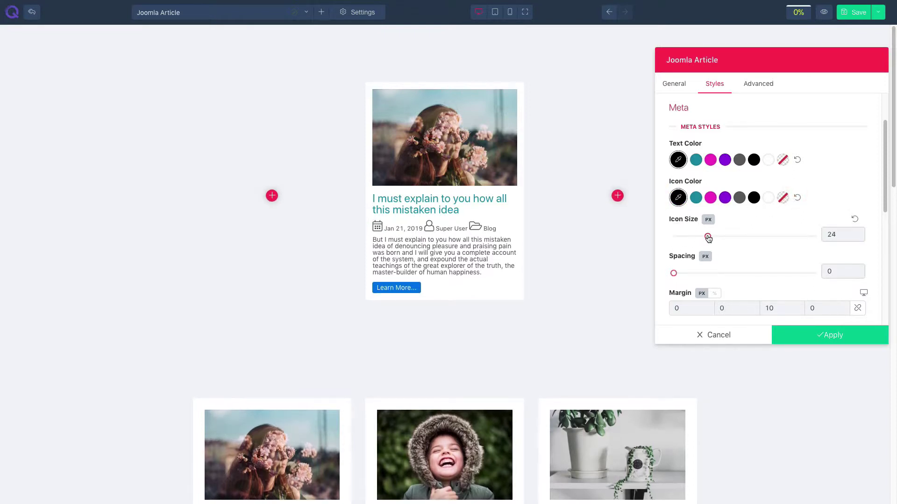
click(854, 219)
Space the meta items 11 px apart and leave the meta top margin empty
drag(673, 273, 690, 273)
scroll(729, 261, down, 2)
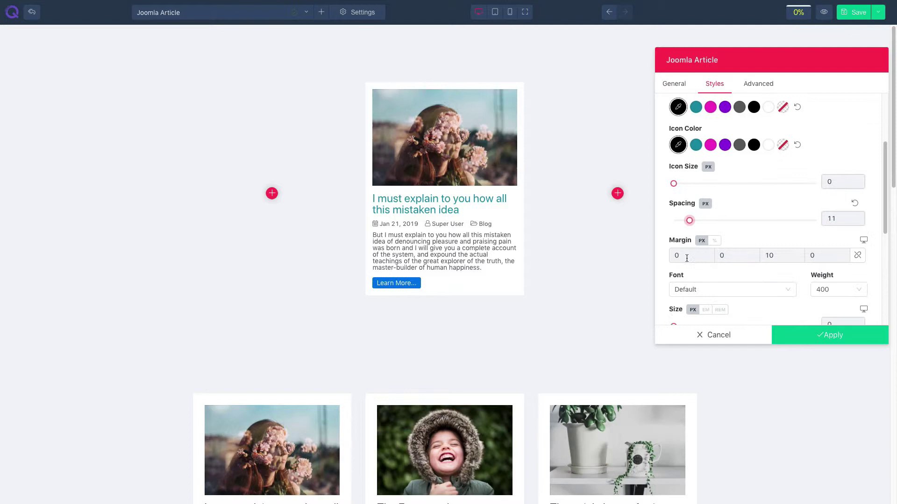
click(673, 254)
text(20)
key(BackSpace)
key(BackSpace)
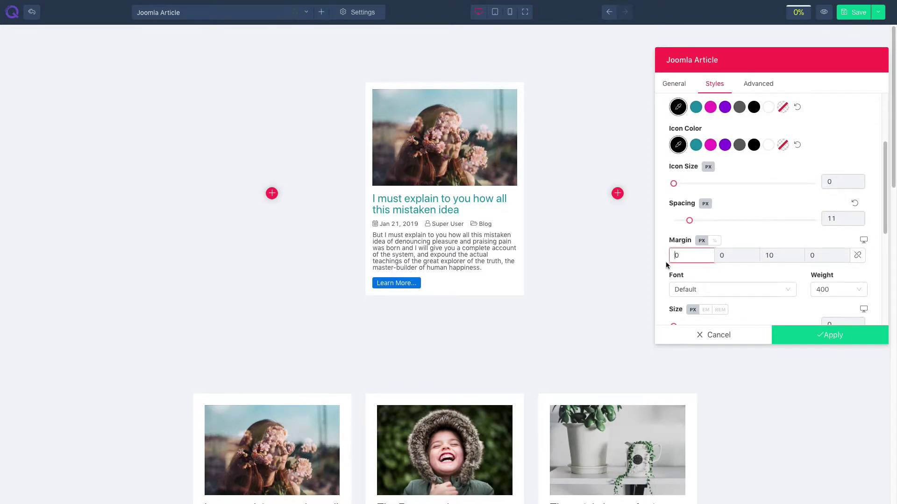
scroll(727, 240, down, 1)
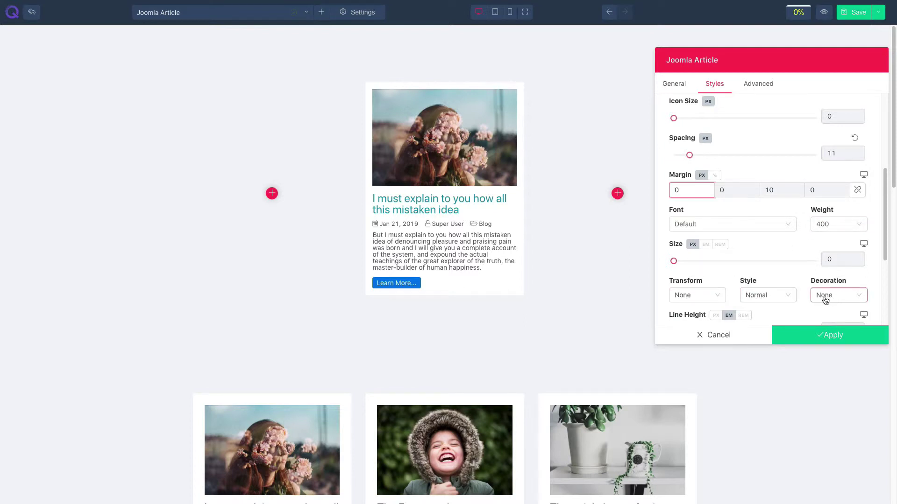
scroll(801, 292, down, 2)
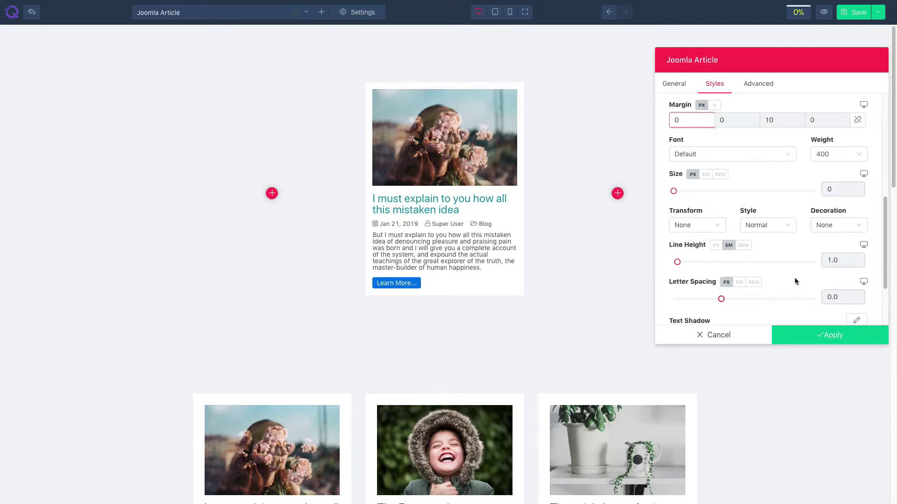
scroll(801, 281, down, 1)
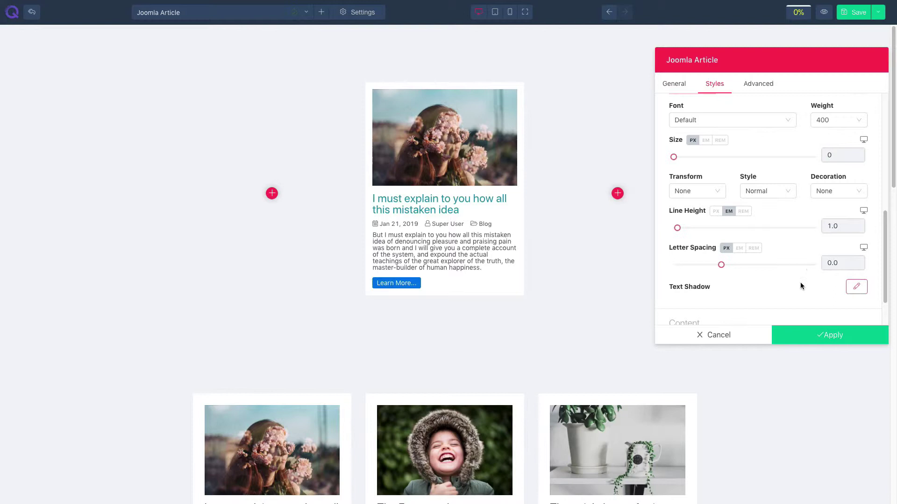
scroll(760, 275, down, 6)
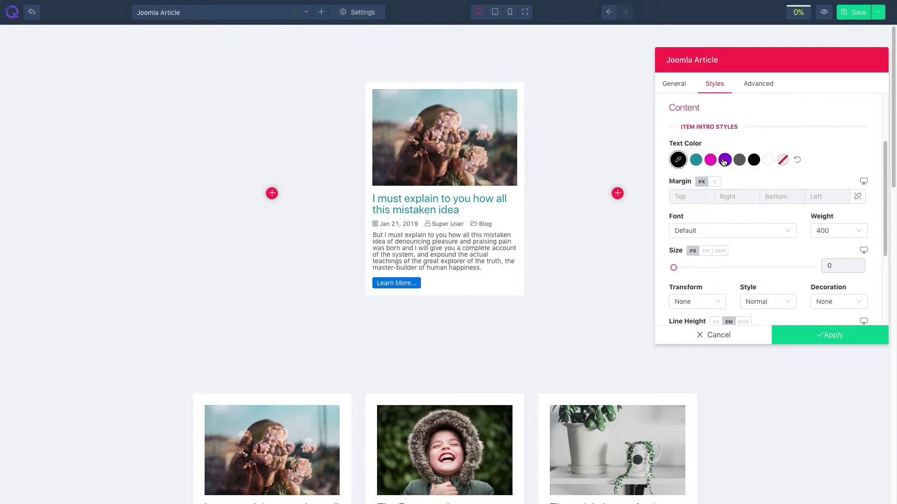
click(724, 161)
click(684, 196)
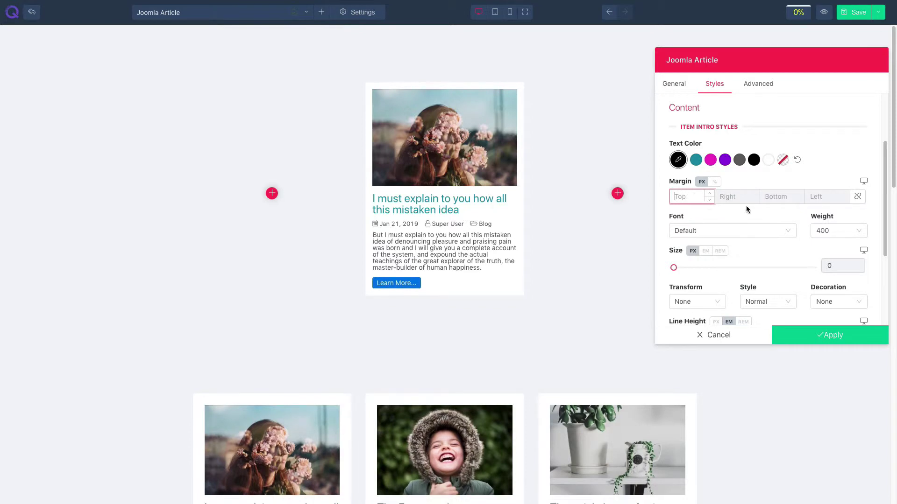
scroll(747, 210, down, 1)
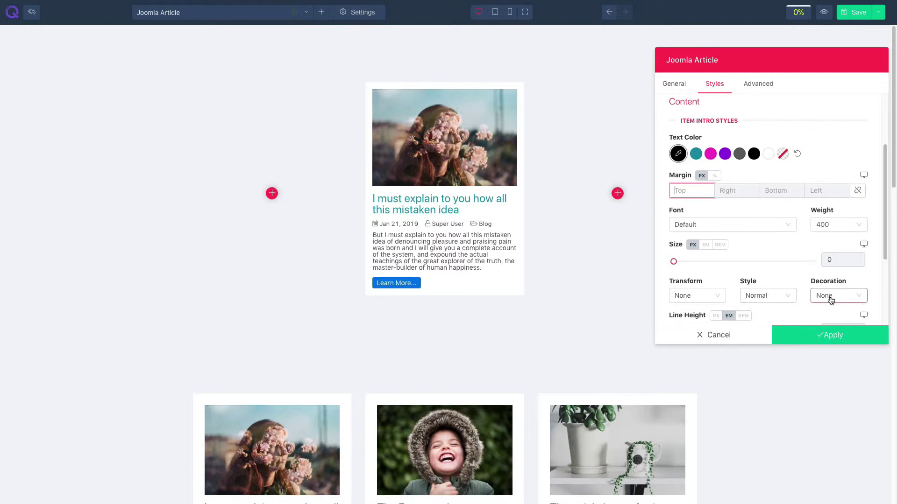
scroll(801, 291, down, 2)
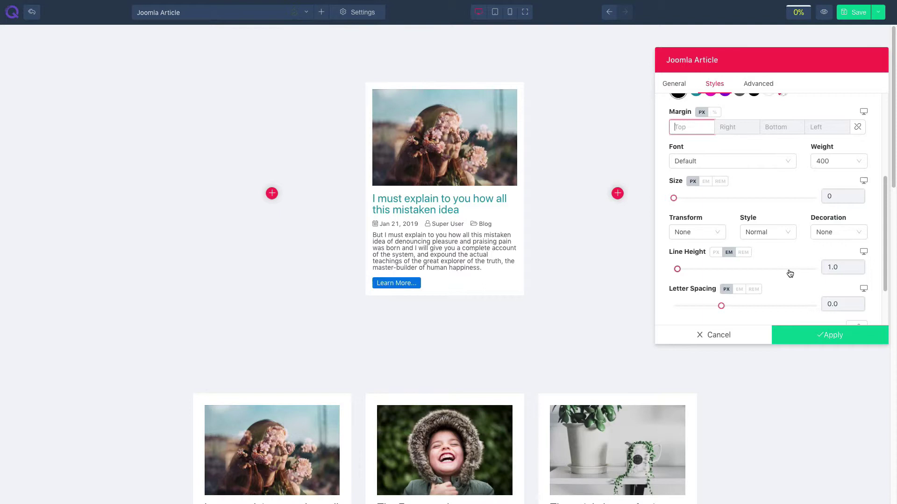
scroll(789, 284, down, 2)
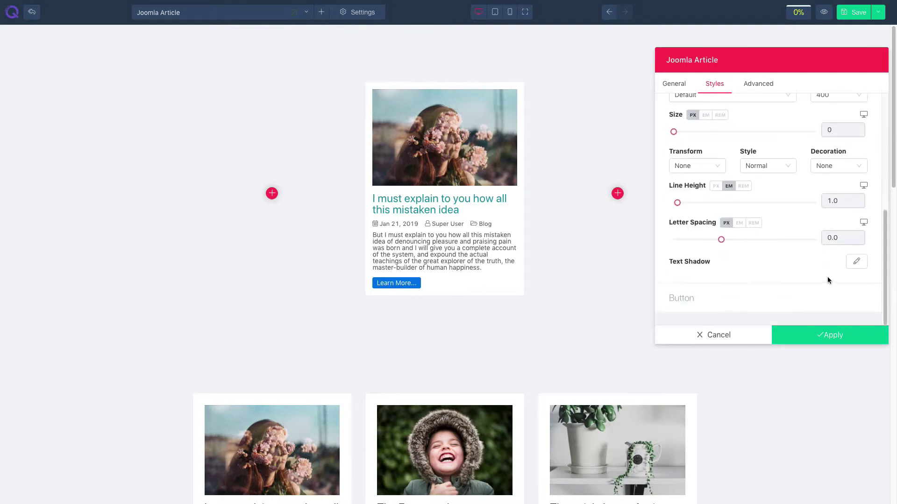
Set the button padding to 12, 30, 12, 30 px for top, right, bottom and left
click(753, 300)
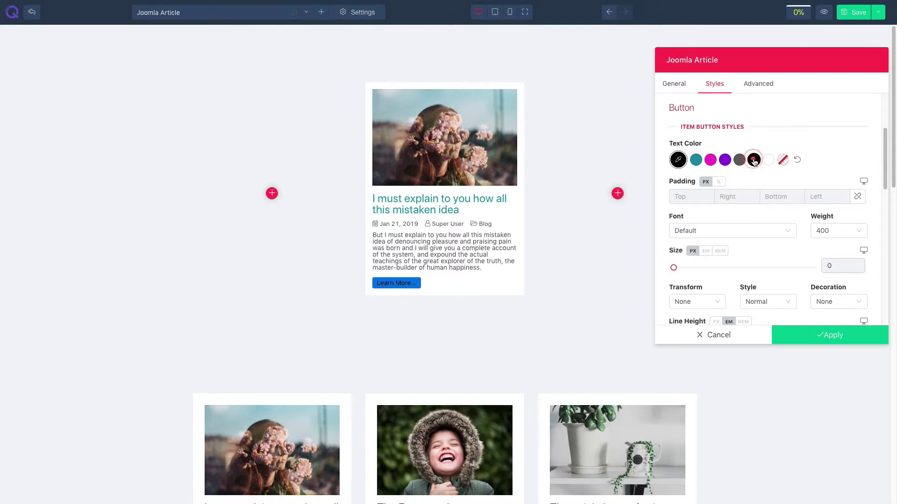
click(685, 197)
text(12)
key(Tab)
text(30)
key(Tab)
text(12)
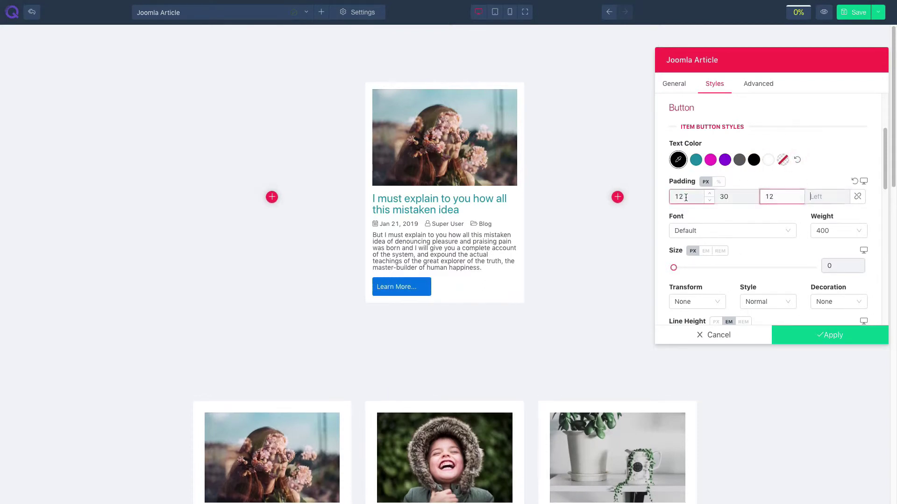
key(Tab)
text(30)
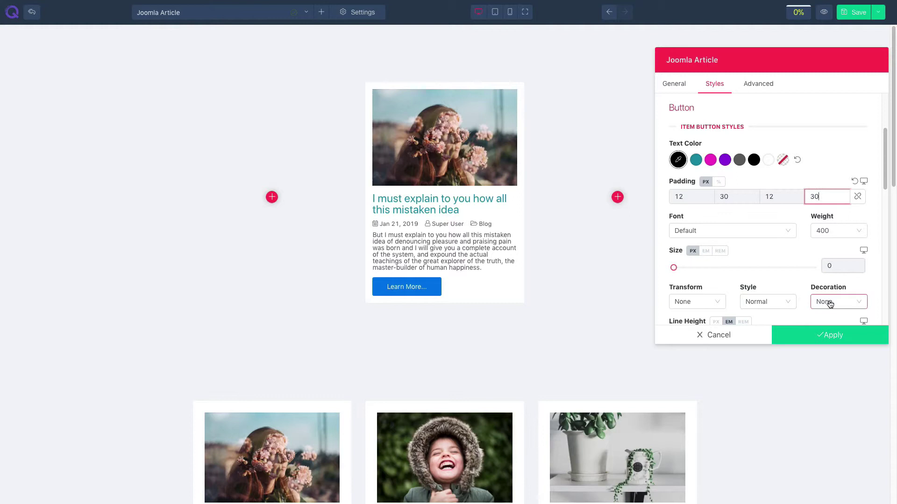
scroll(804, 293, down, 3)
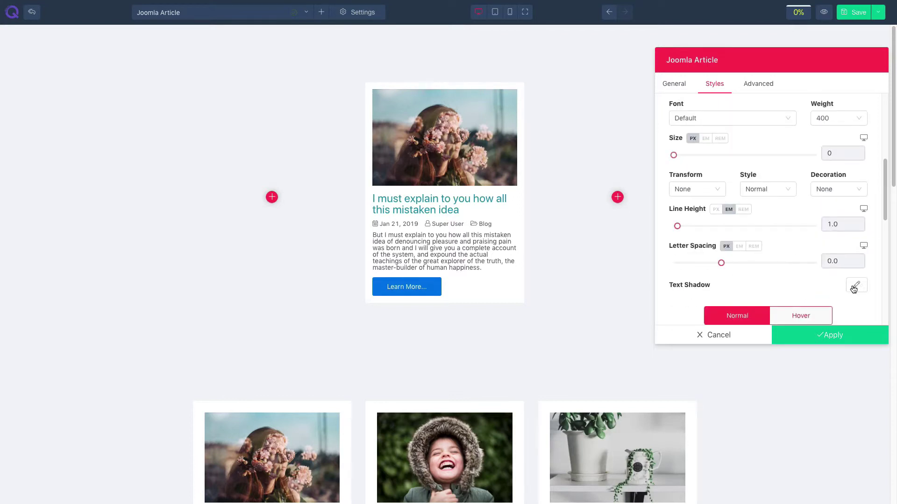
scroll(683, 276, down, 3)
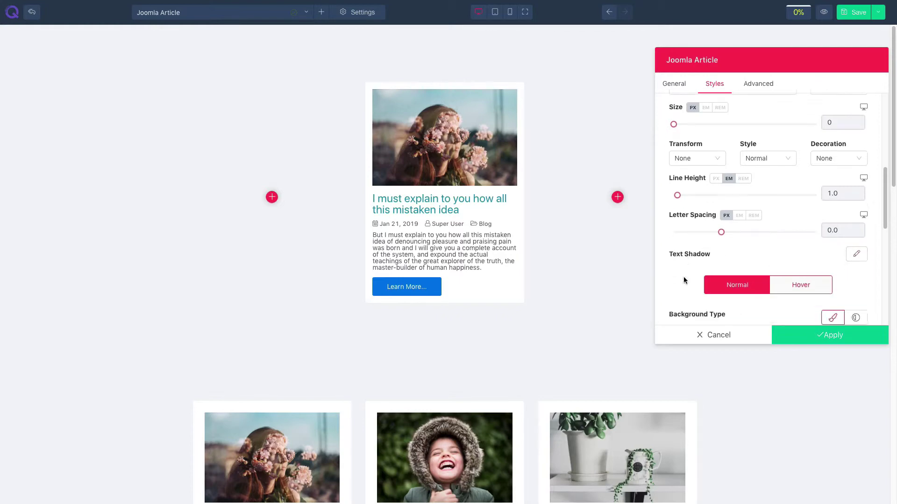
Try a teal fill and the 729006961.jpg image with Multiply blend as the button background
click(696, 265)
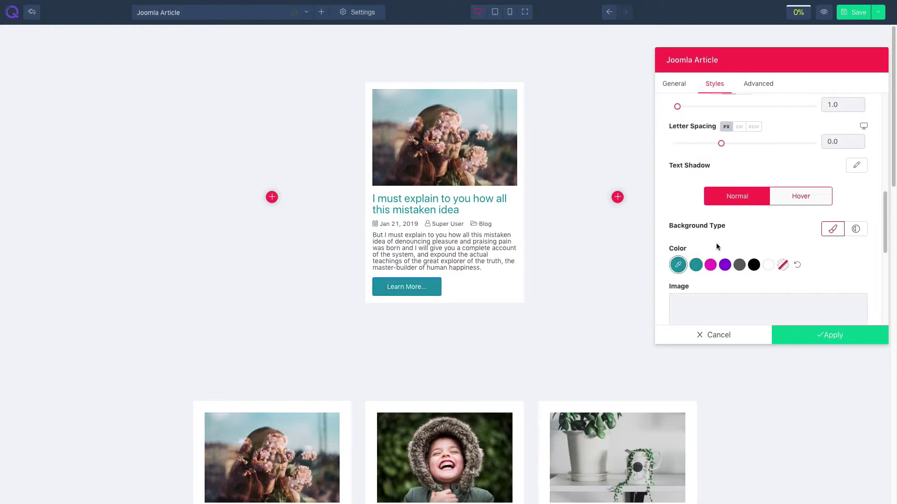
scroll(717, 246, down, 1)
click(737, 267)
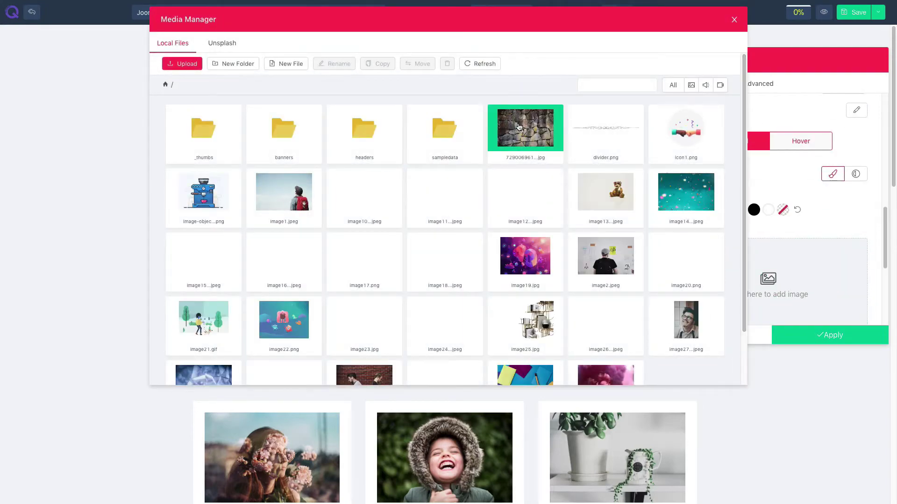
click(518, 127)
scroll(733, 256, down, 1)
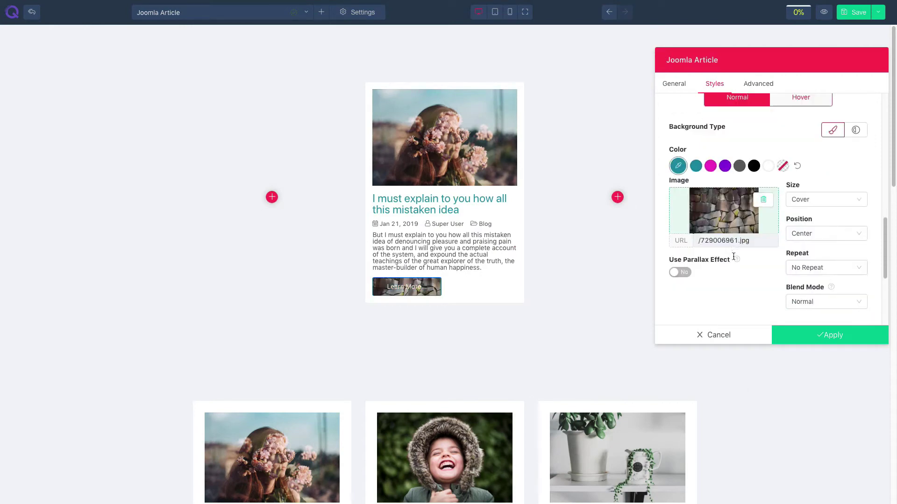
click(826, 301)
click(801, 331)
Switch the button background to a gradient with purple as Color 1 and teal as Color 2
scroll(771, 233, up, 1)
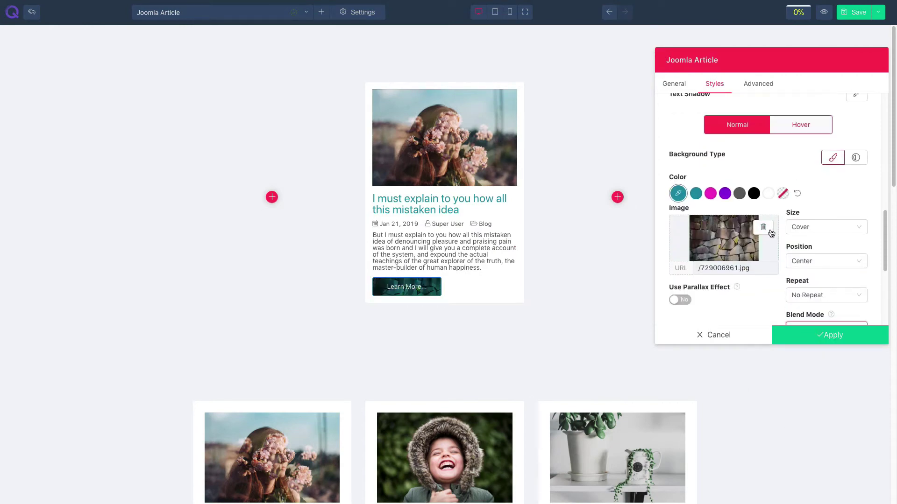
click(855, 157)
click(725, 196)
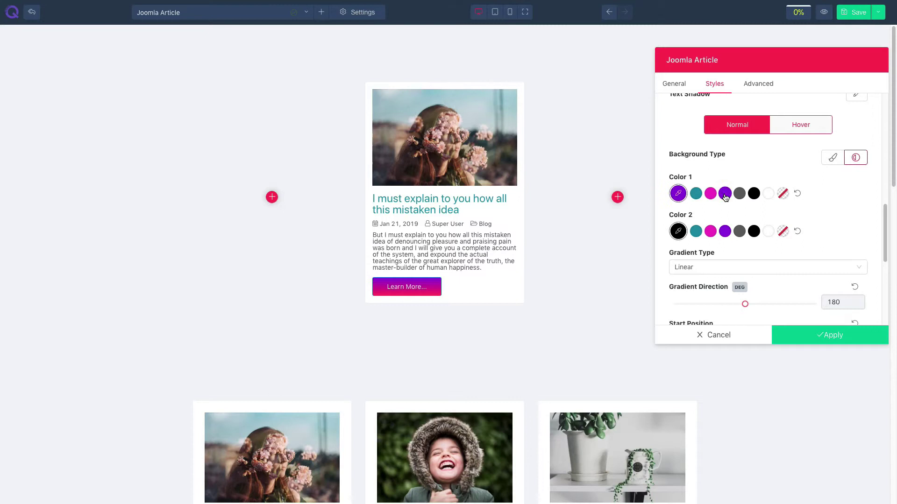
click(695, 231)
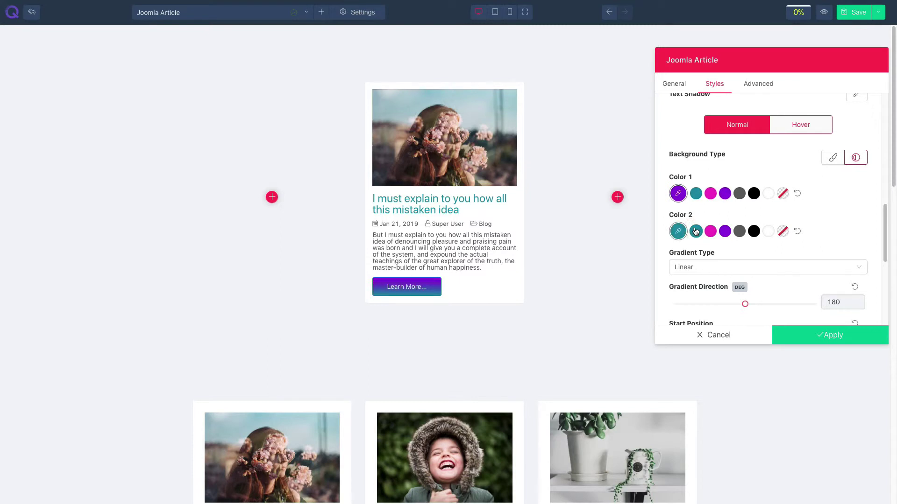
Give the button's Hover state a linear gradient background, then return to the Normal state settings
click(808, 128)
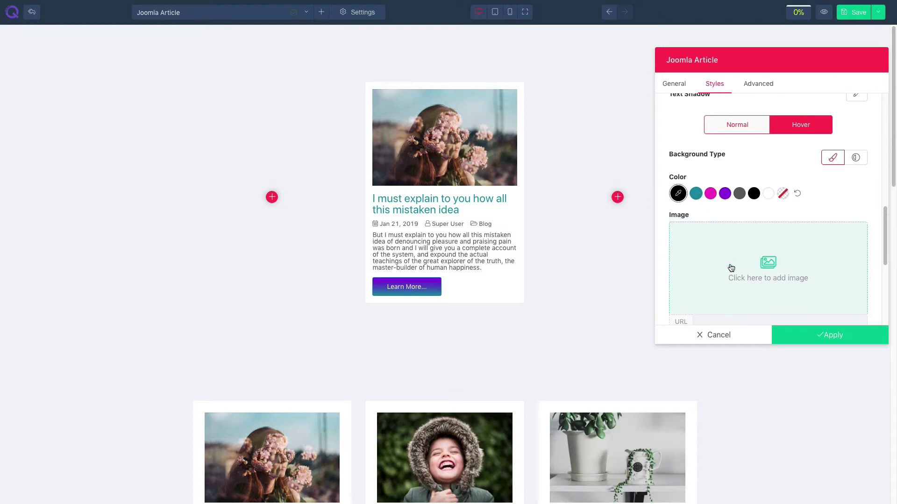
scroll(747, 250, down, 3)
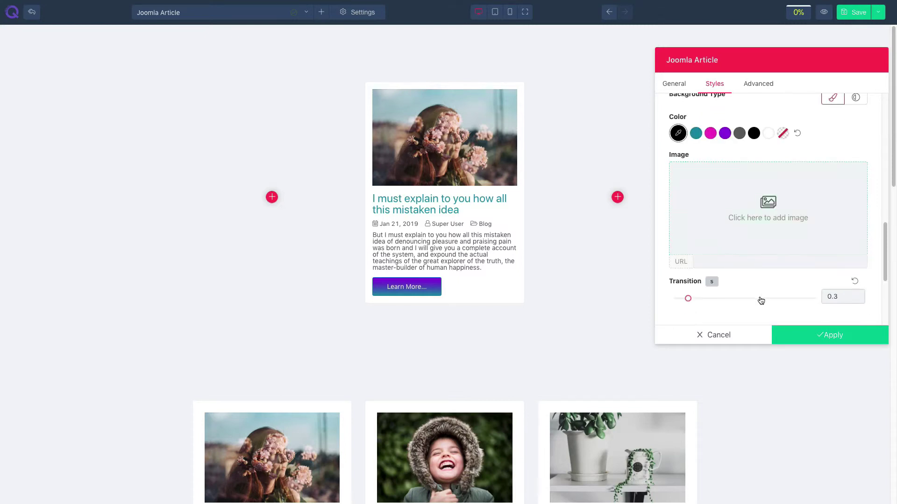
scroll(762, 301, up, 2)
click(851, 138)
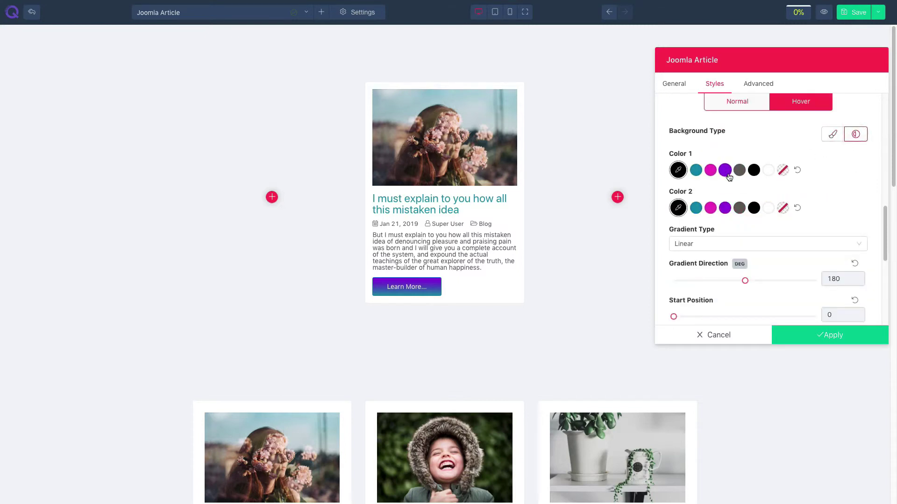
scroll(734, 238, down, 3)
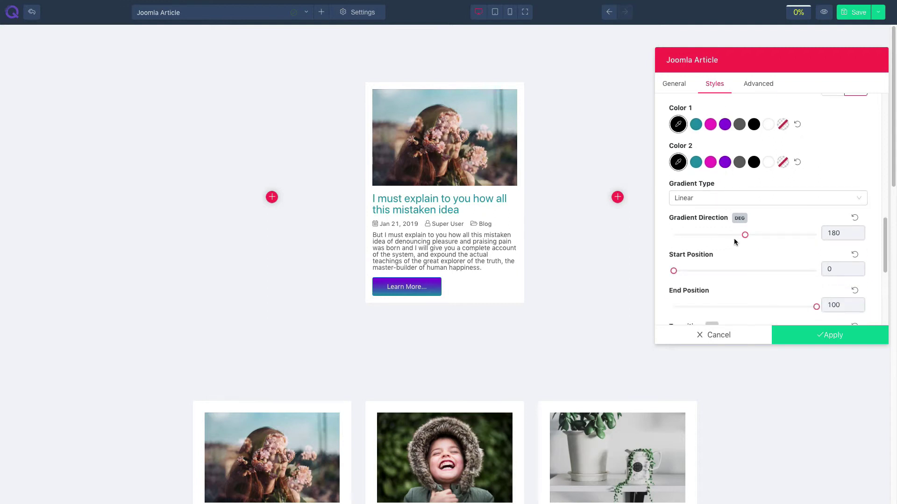
scroll(754, 257, down, 2)
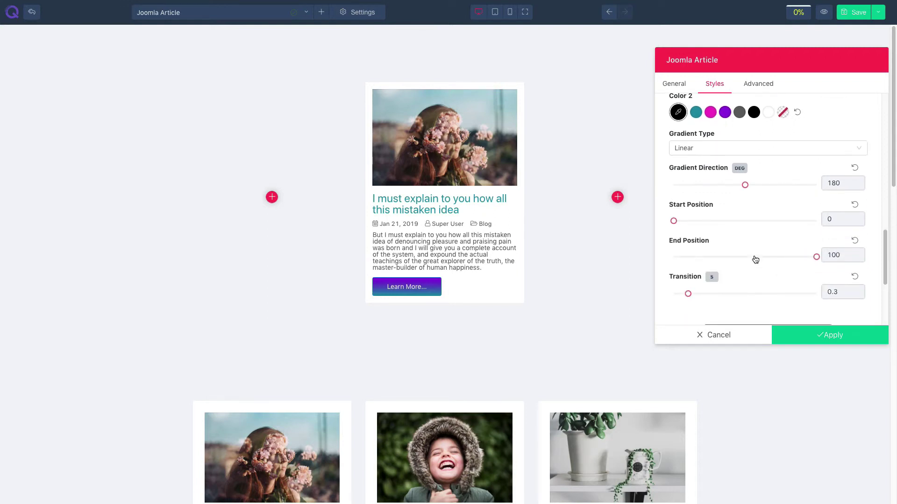
scroll(775, 261, up, 5)
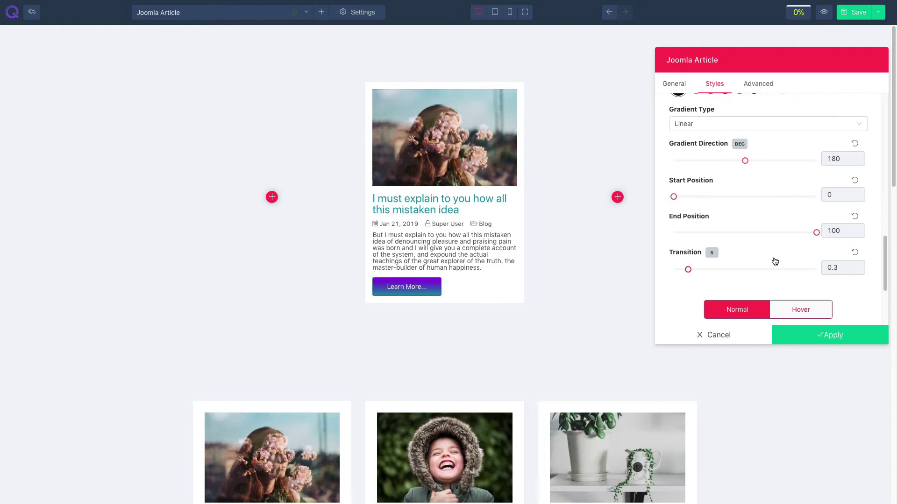
scroll(771, 210, up, 2)
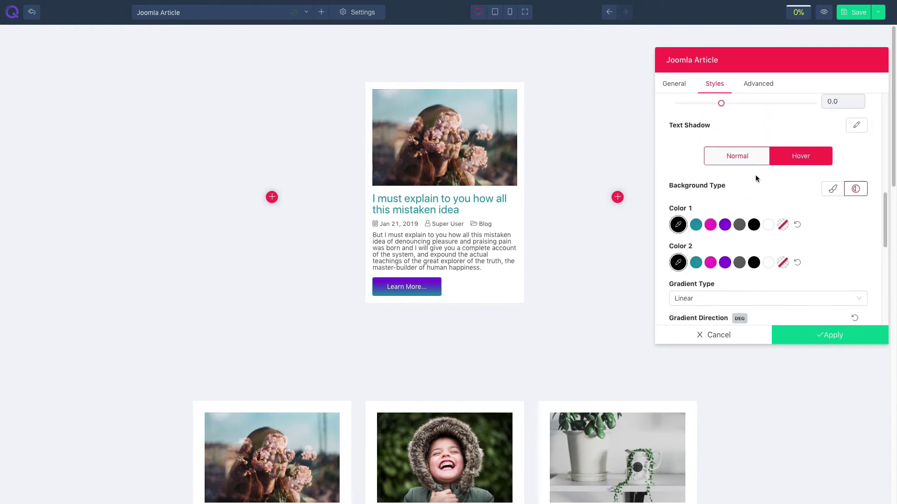
click(738, 163)
Switch the button's normal background back to a solid teal colour
click(833, 188)
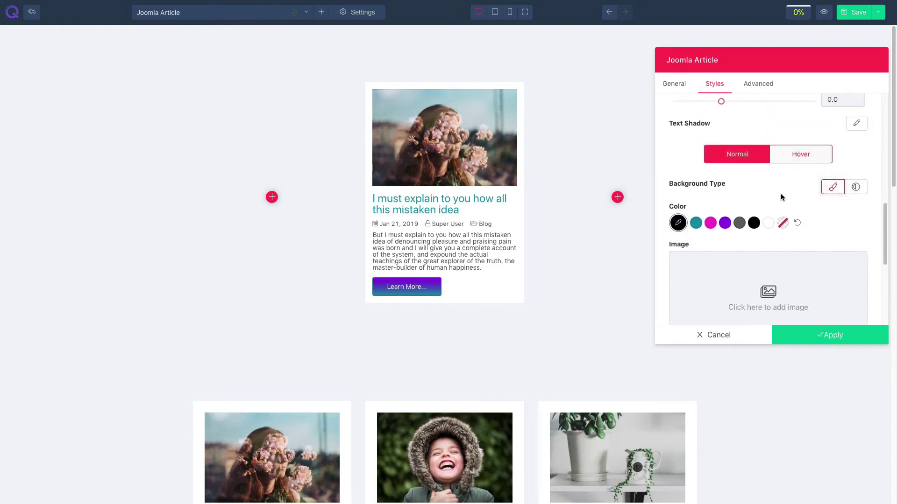
scroll(789, 205, down, 1)
click(798, 212)
scroll(748, 225, down, 4)
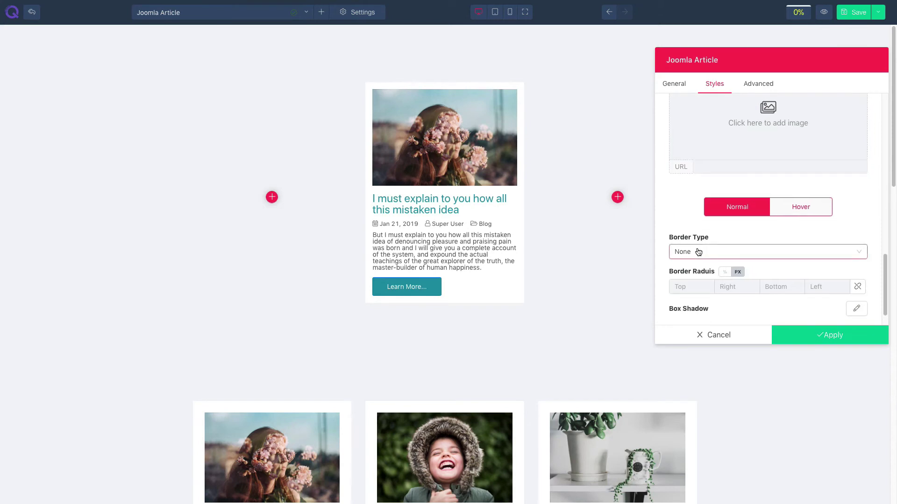
Give the button a solid magenta border, entering a value of 3
click(689, 251)
click(690, 284)
scroll(859, 254, down, 1)
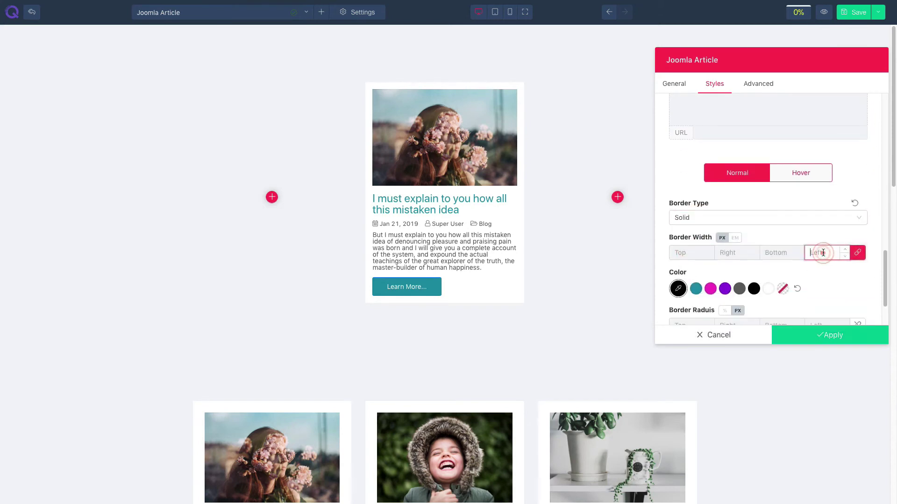
text(3)
click(710, 288)
scroll(707, 273, down, 1)
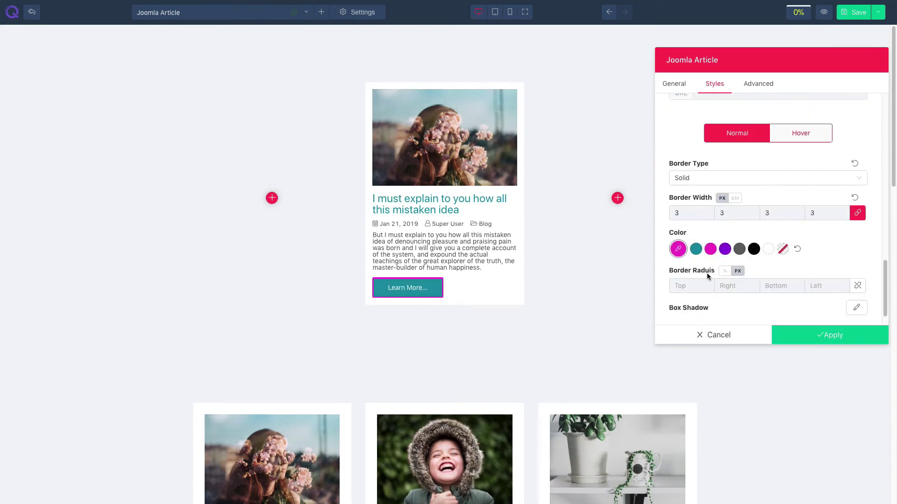
Round the button corners to 50 px on all sides and set the border width to 0
click(819, 286)
text(50)
scroll(843, 248, down, 1)
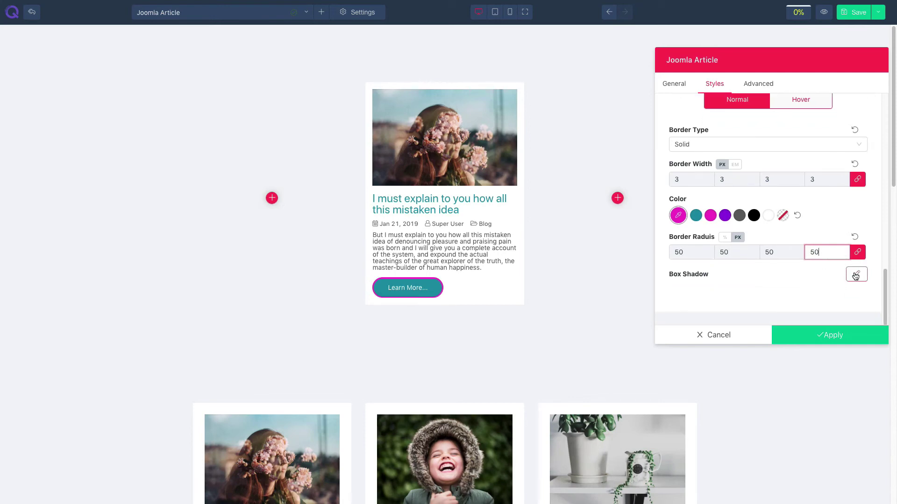
double_click(810, 180)
scroll(799, 131, up, 1)
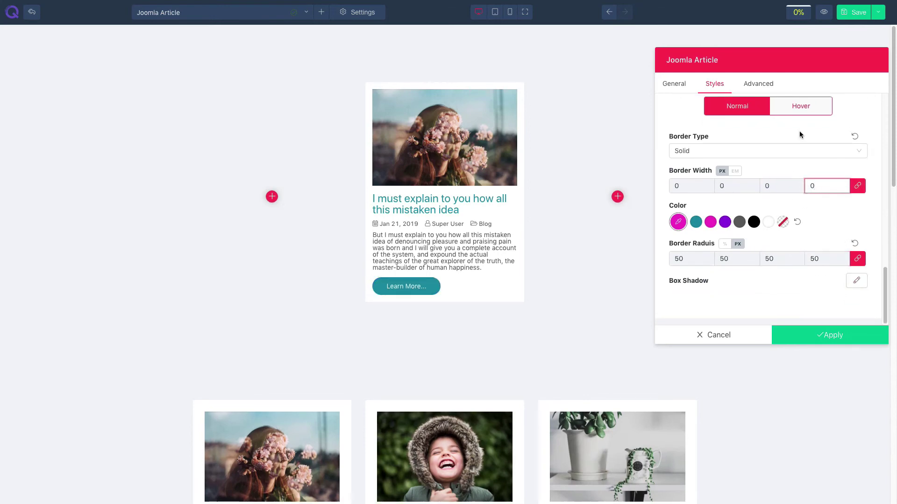
click(801, 106)
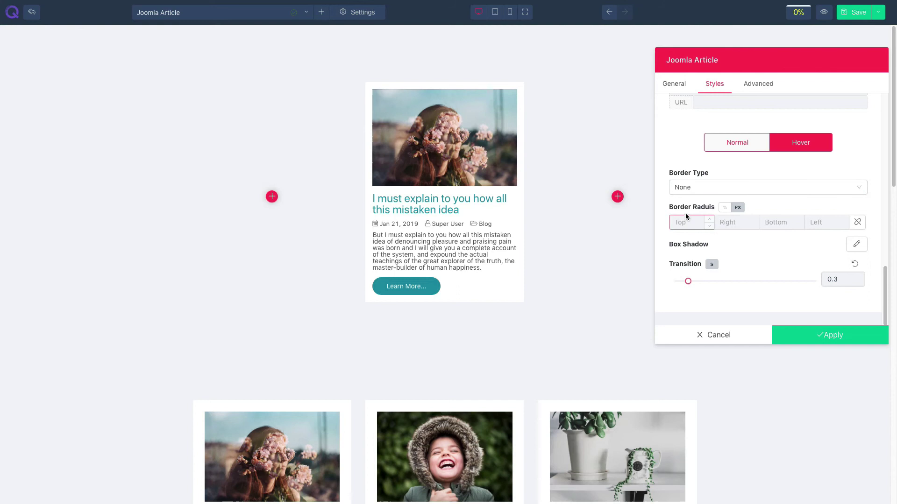
Apply the Joomla Article element's settings from the Advanced tab, closing the panel
click(766, 88)
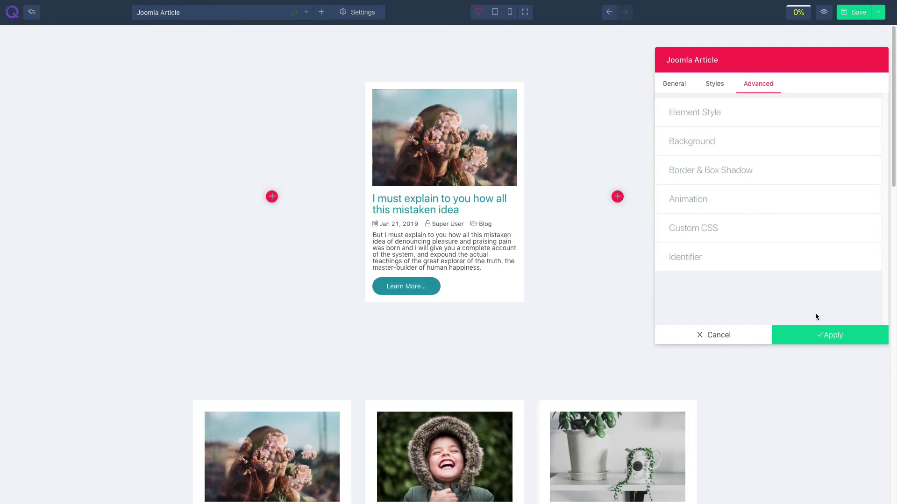
click(828, 335)
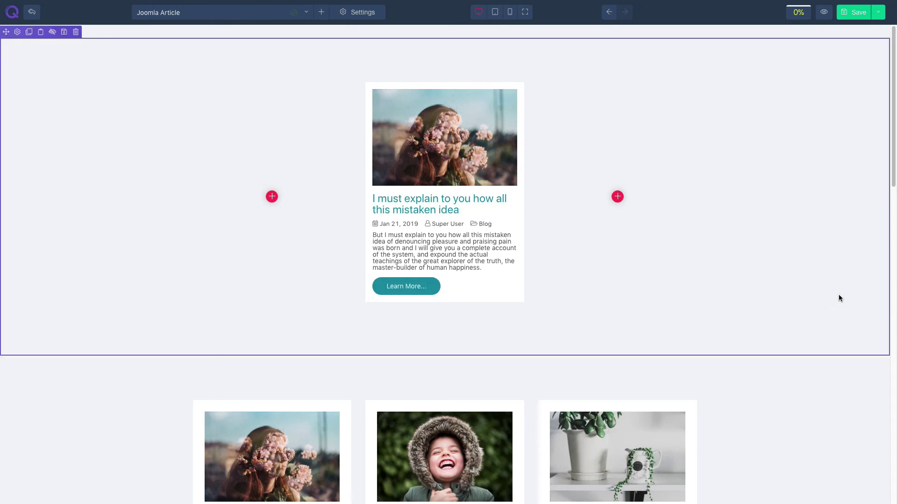